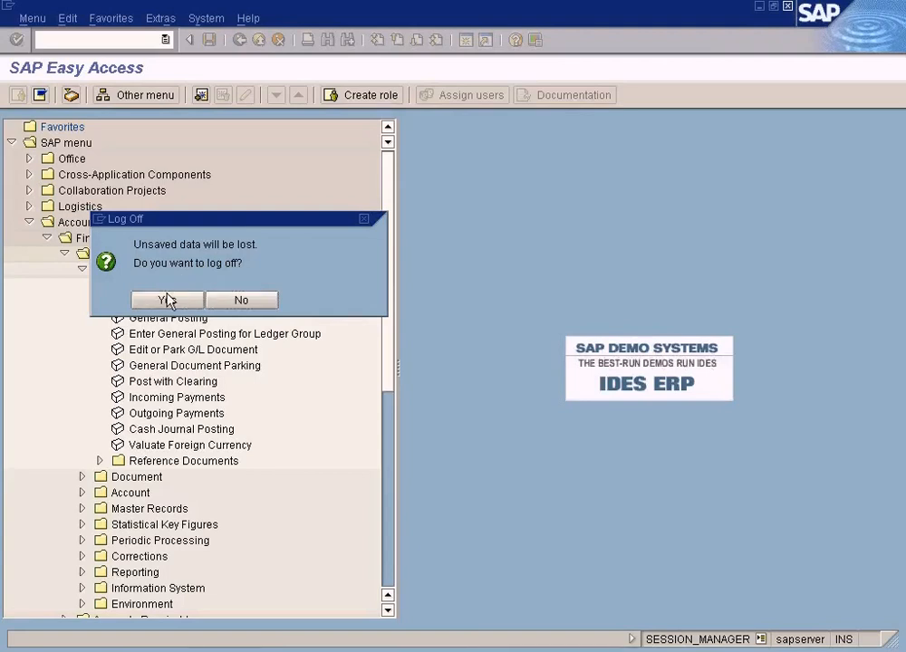
Switch to the SAP Easy Access session and open the customer Invoice entry transaction.
{"action": "left_click", "coordinate": [471, 647]}
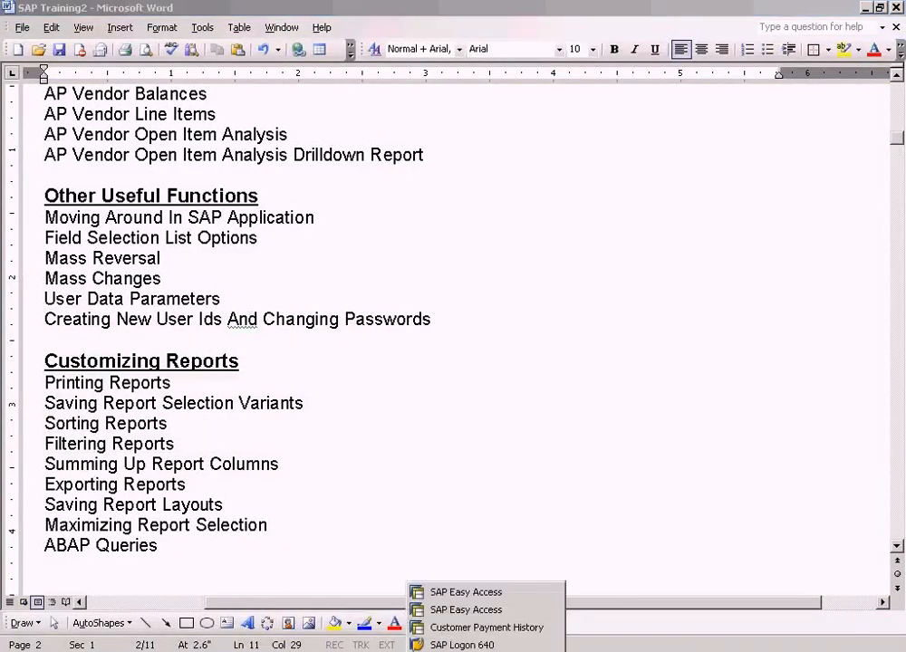
{"action": "left_click", "coordinate": [471, 607]}
{"action": "double_click", "coordinate": [145, 302]}
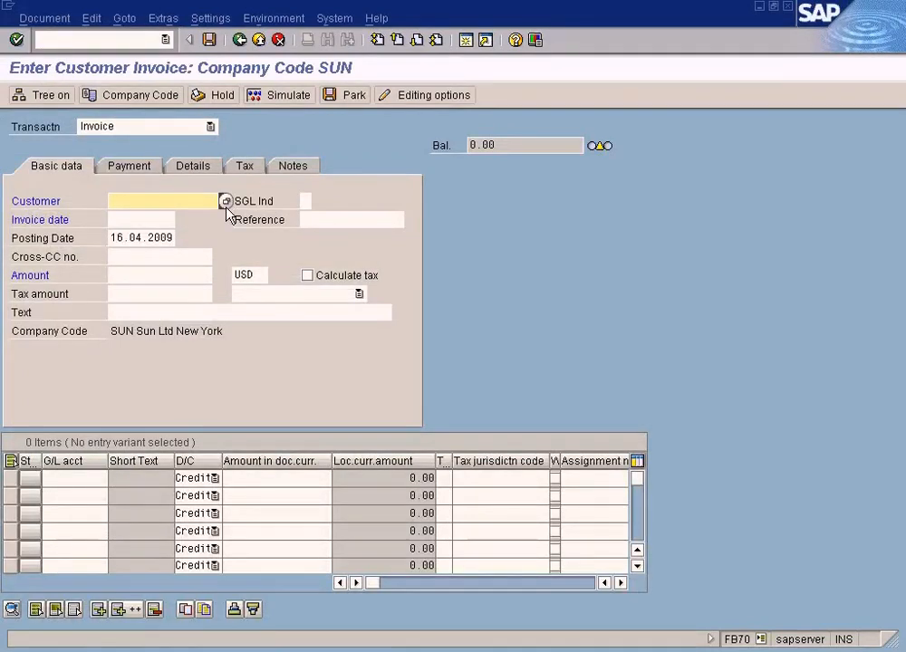
Check which invoice header fields offer a selection list, going through Invoice date, Amount, Cross-CC no. and Customer.
{"action": "left_click", "coordinate": [170, 220]}
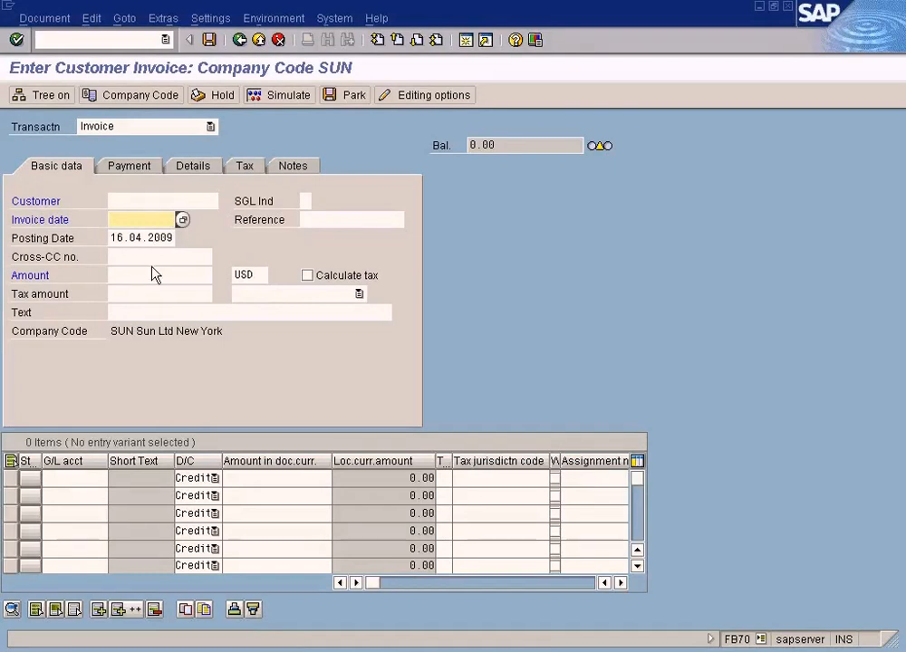
{"action": "left_click", "coordinate": [153, 274]}
{"action": "left_click", "coordinate": [153, 257]}
{"action": "left_click", "coordinate": [143, 275]}
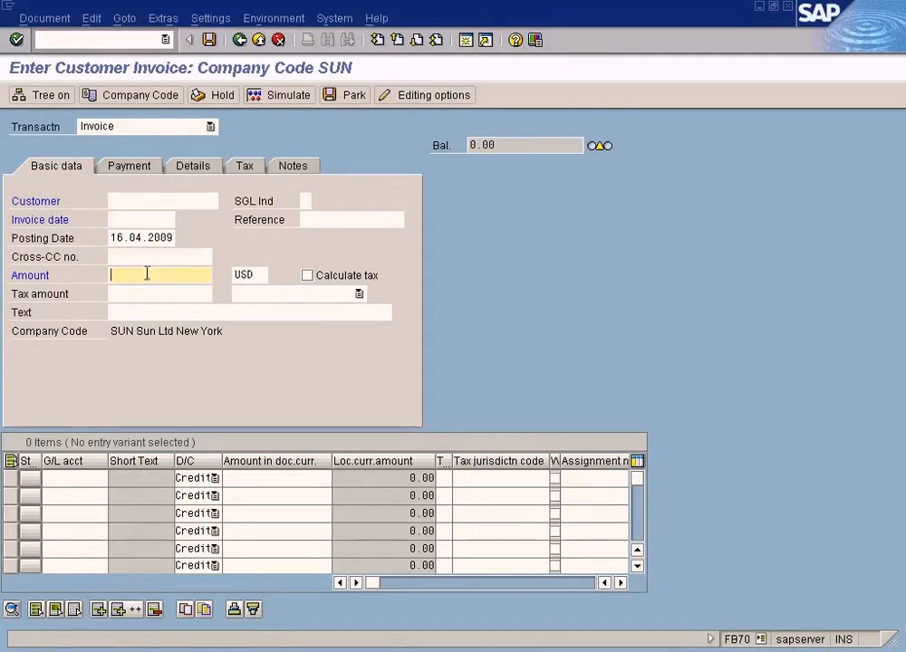
{"action": "left_click", "coordinate": [205, 200]}
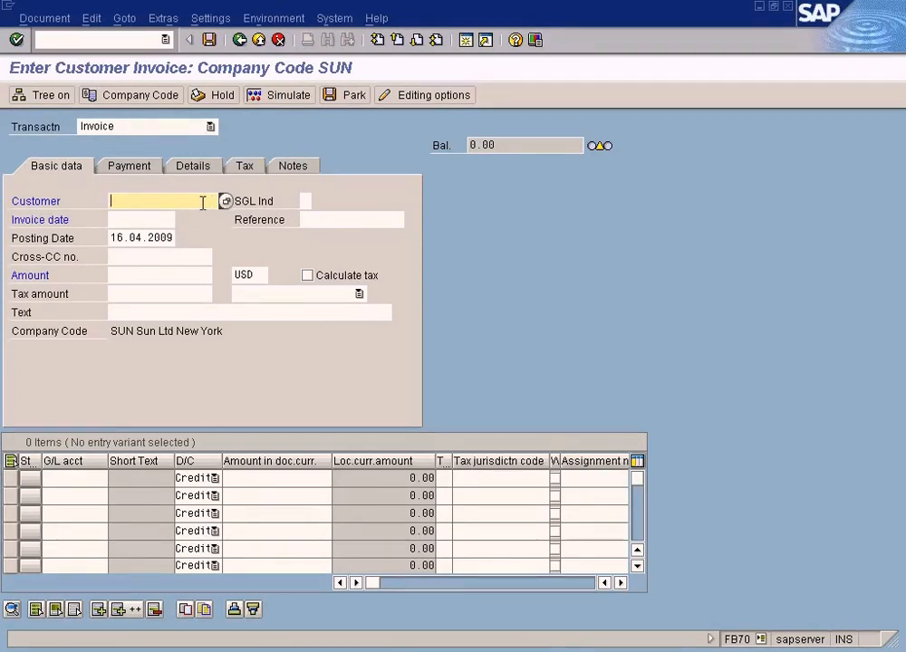
Try entering 676 as the invoice amount and clear the field again.
{"action": "left_click", "coordinate": [176, 274]}
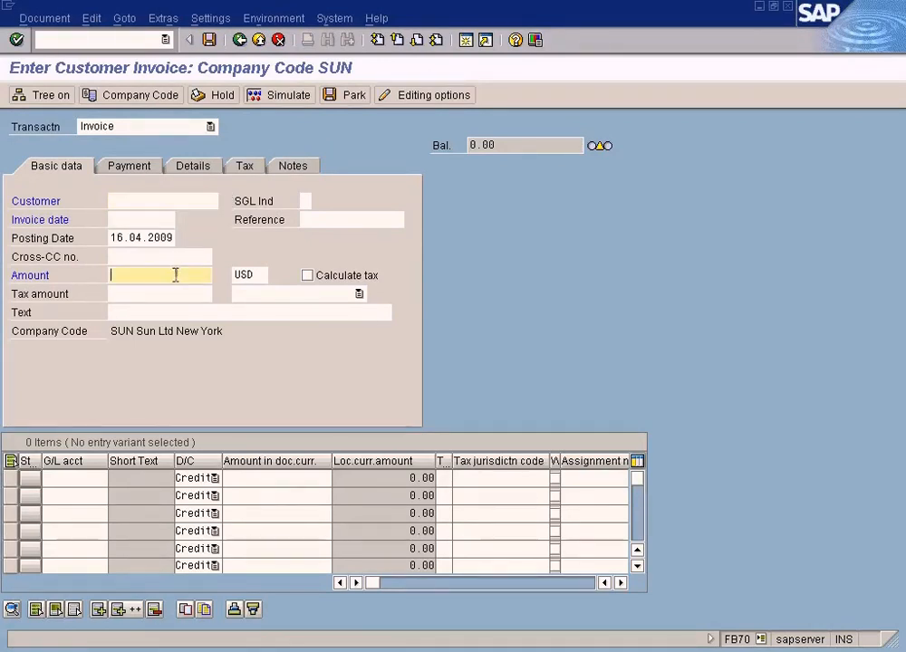
{"action": "type", "text": "676"}
{"action": "key", "text": "BackSpace"}
{"action": "key", "text": "BackSpace"}
{"action": "key", "text": "BackSpace"}
Open the search help for the invoice's Customer field and choose the Customers (by company code) search.
{"action": "left_click", "coordinate": [179, 194]}
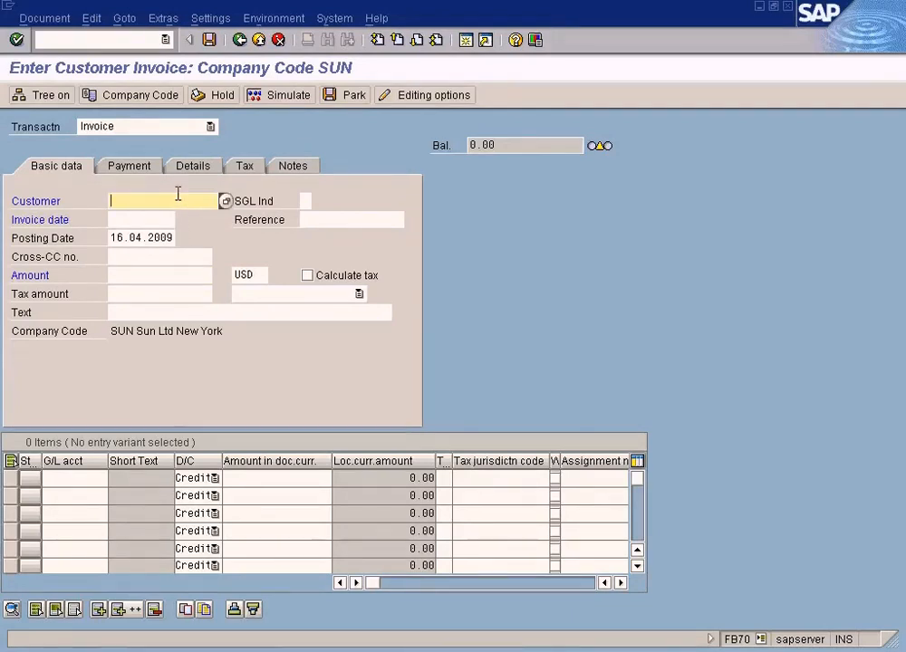
{"action": "left_click", "coordinate": [225, 201]}
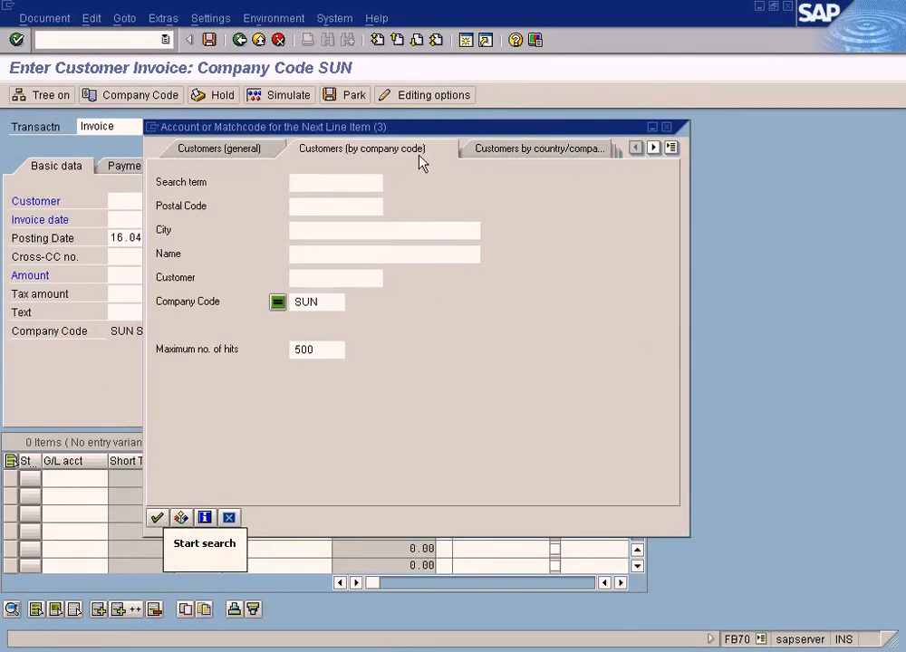
{"action": "left_click", "coordinate": [514, 149]}
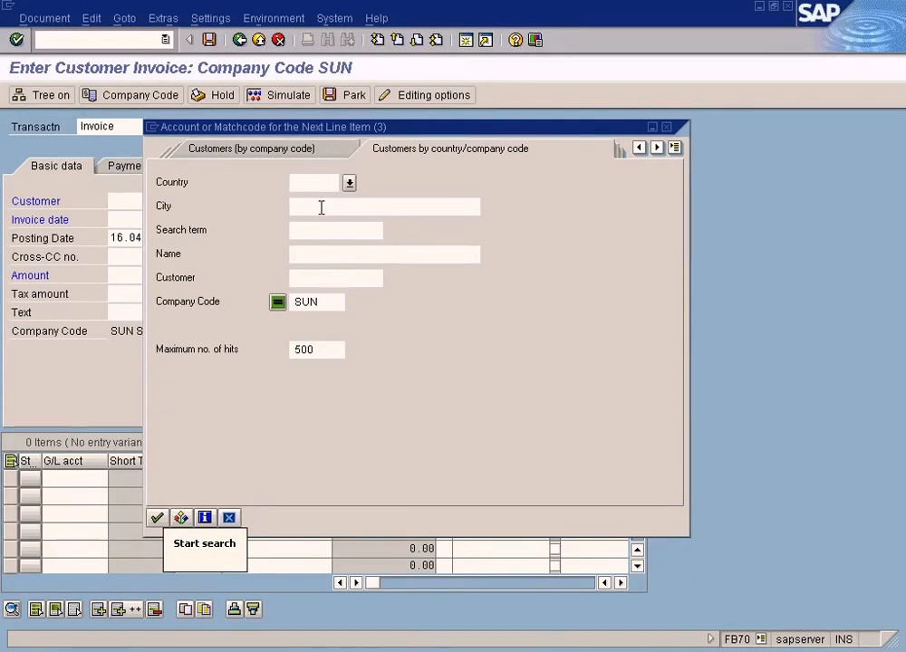
{"action": "left_click", "coordinate": [675, 146]}
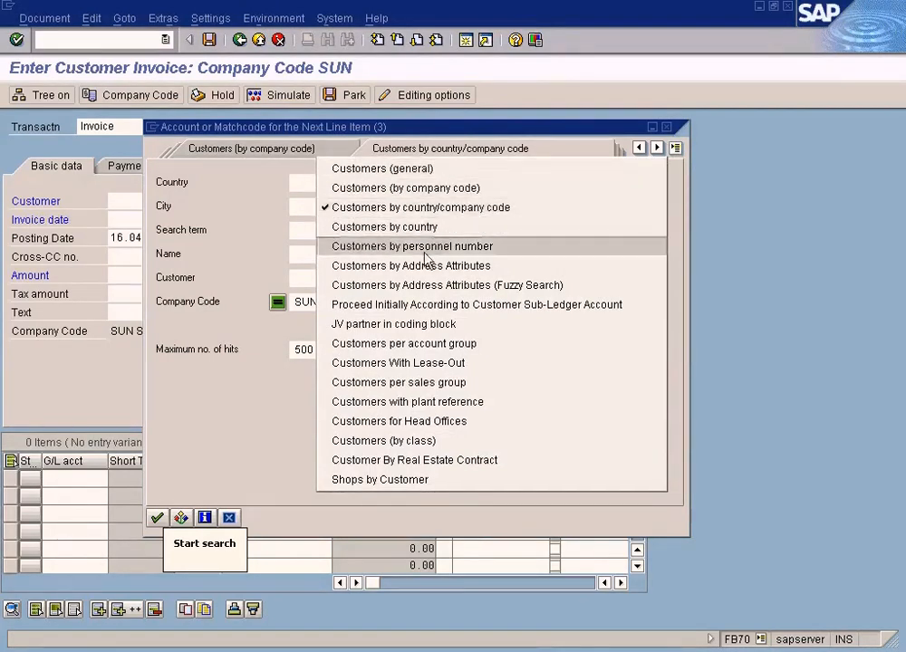
{"action": "left_click", "coordinate": [402, 191]}
Clear the maximum number of hits in the customer search and re-enter it as 500.
{"action": "left_click", "coordinate": [335, 302]}
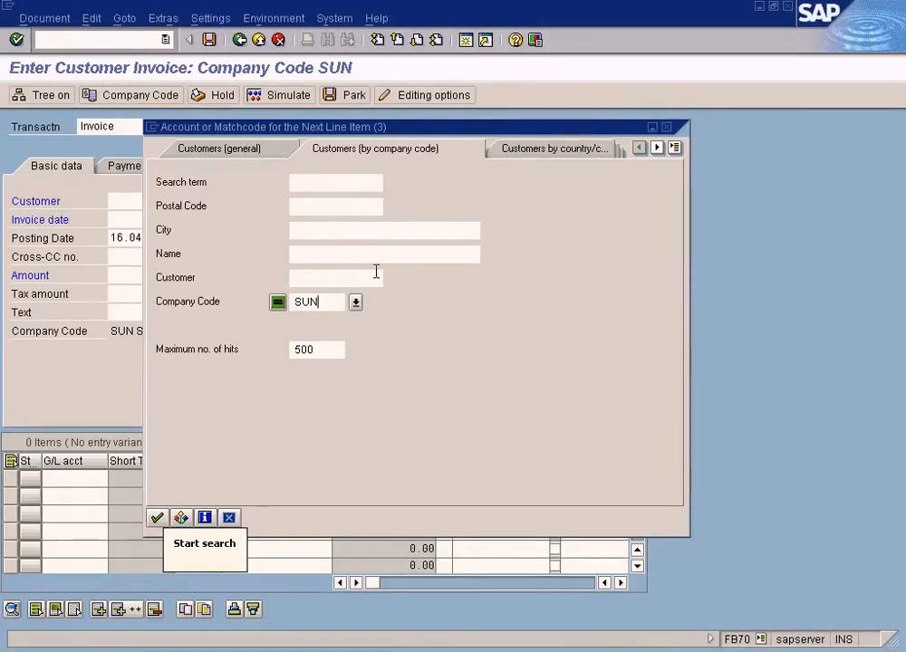
{"action": "left_click", "coordinate": [316, 350]}
{"action": "key", "text": "BackSpace"}
{"action": "key", "text": "BackSpace"}
{"action": "key", "text": "BackSpace"}
{"action": "type", "text": "500"}
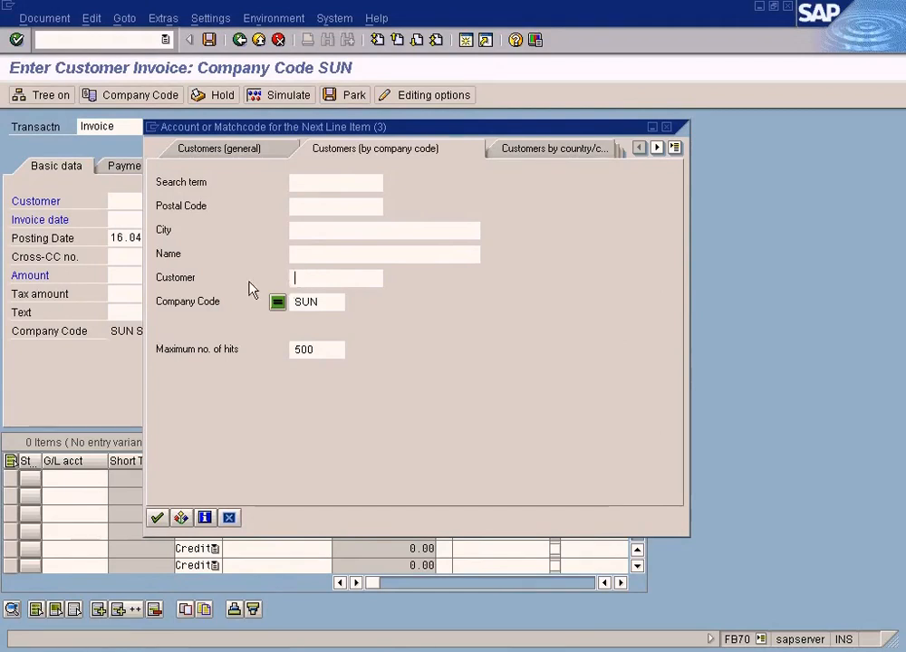
Open the multiple selection for the Customer search field and enter a first single customer number.
{"action": "left_click", "coordinate": [181, 518]}
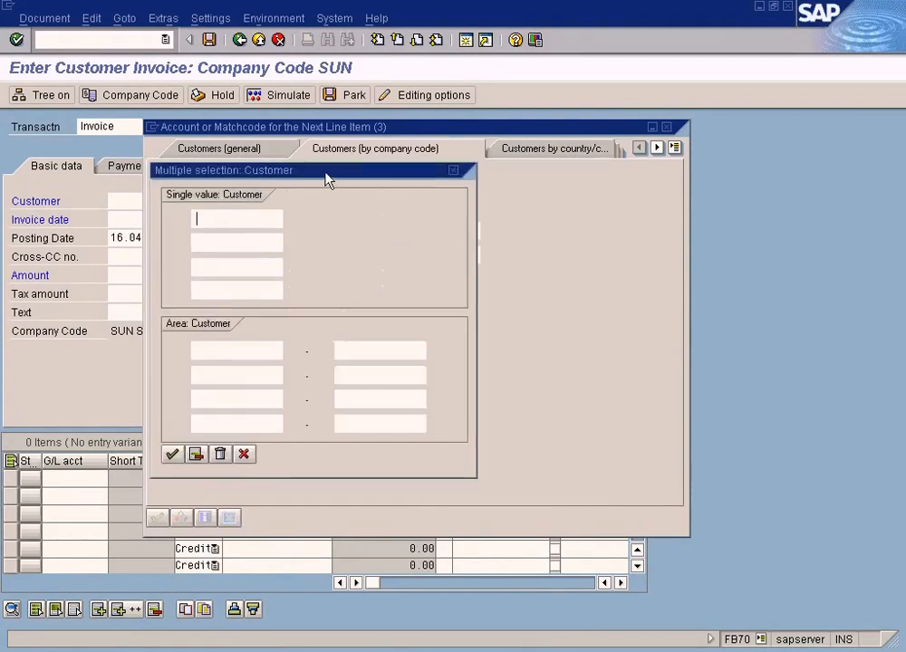
{"action": "left_click_drag", "start_coordinate": [330, 177], "coordinate": [633, 197]}
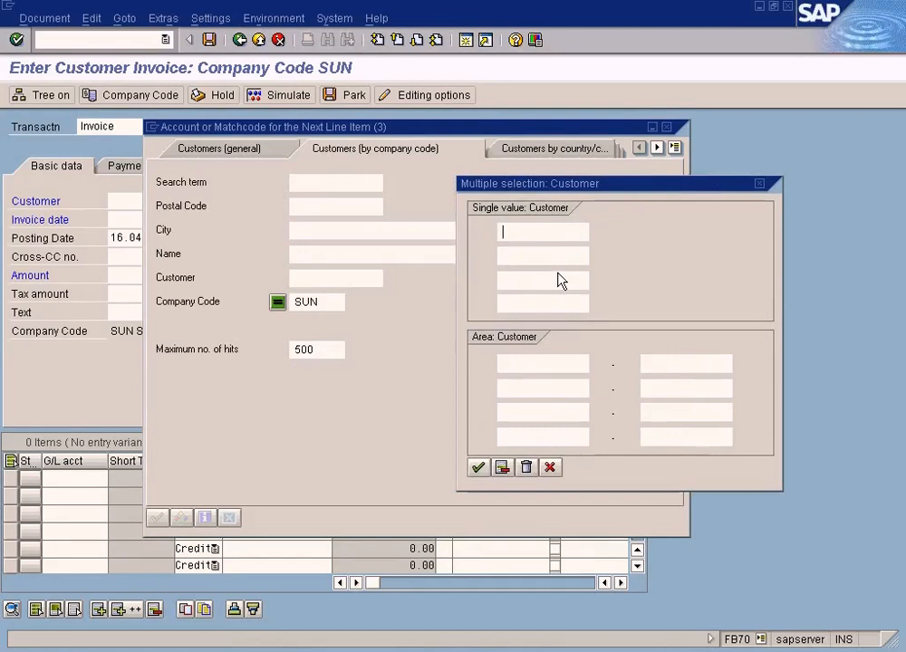
{"action": "left_click", "coordinate": [549, 233]}
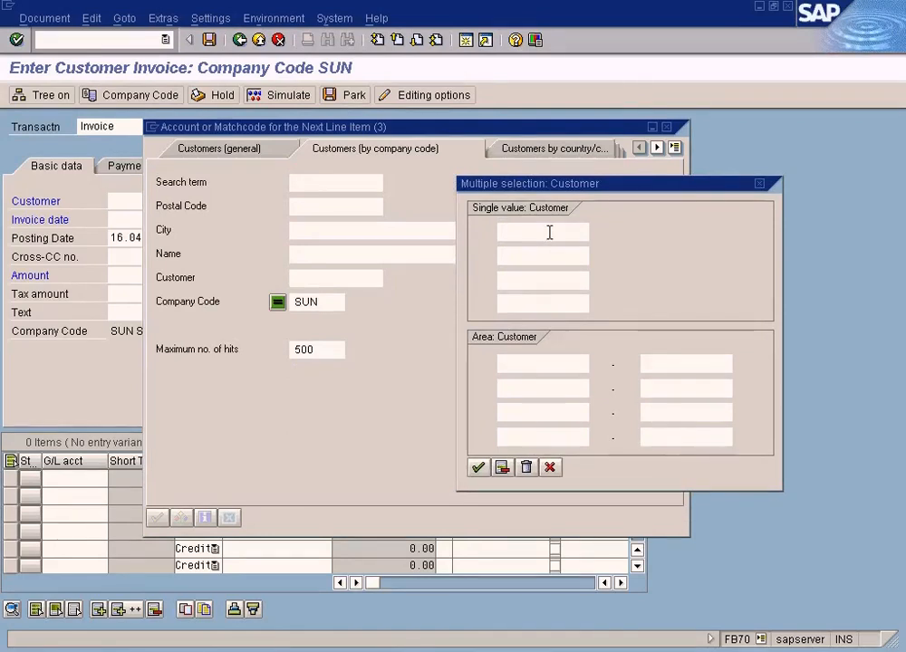
{"action": "type", "text": "1"}
{"action": "key", "text": "Return"}
{"action": "key", "text": "BackSpace"}
{"action": "key", "text": "Return"}
{"action": "type", "text": "500"}
{"action": "key", "text": "Return"}
{"action": "type", "text": "001"}
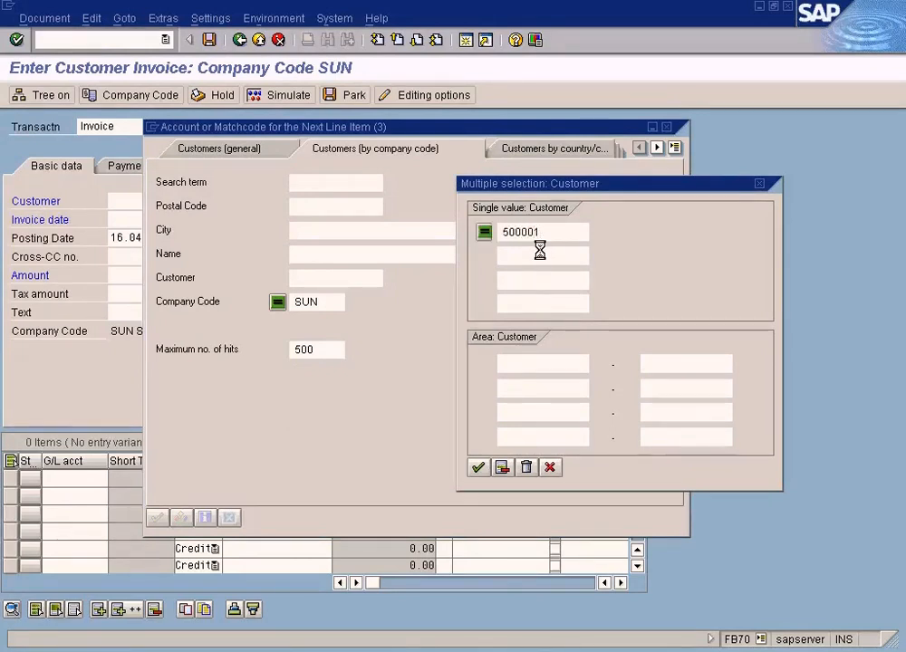
Add a second single customer number and accept the multiple selection.
{"action": "left_click", "coordinate": [522, 251]}
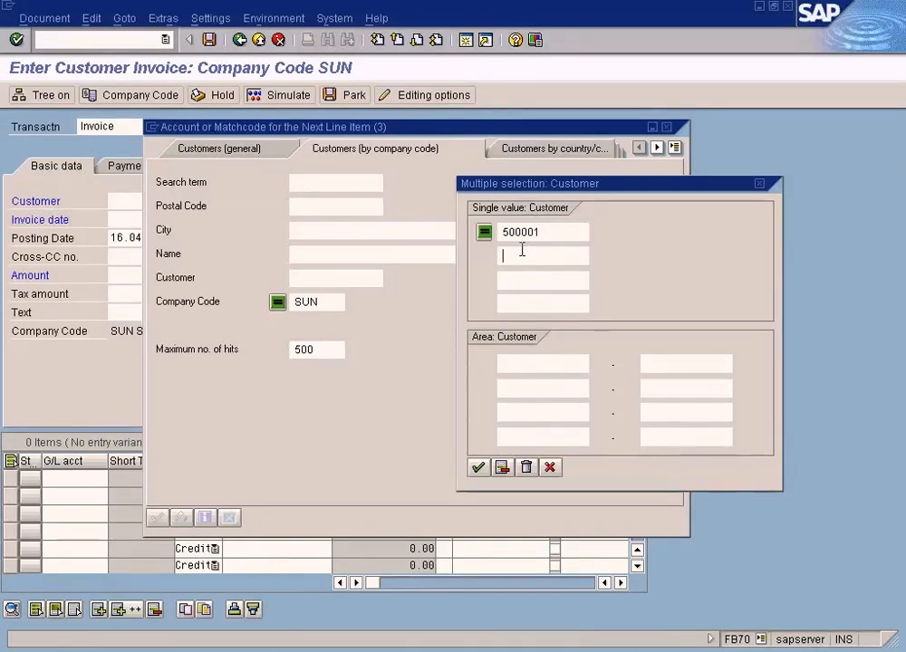
{"action": "type", "text": "500000"}
{"action": "key", "text": "BackSpace"}
{"action": "type", "text": "3"}
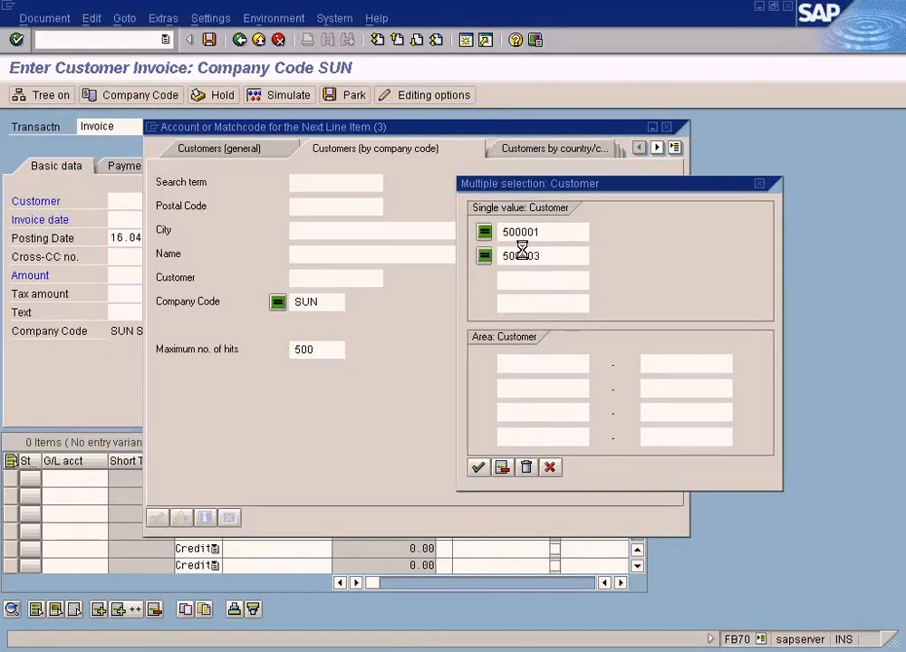
{"action": "left_click", "coordinate": [476, 468]}
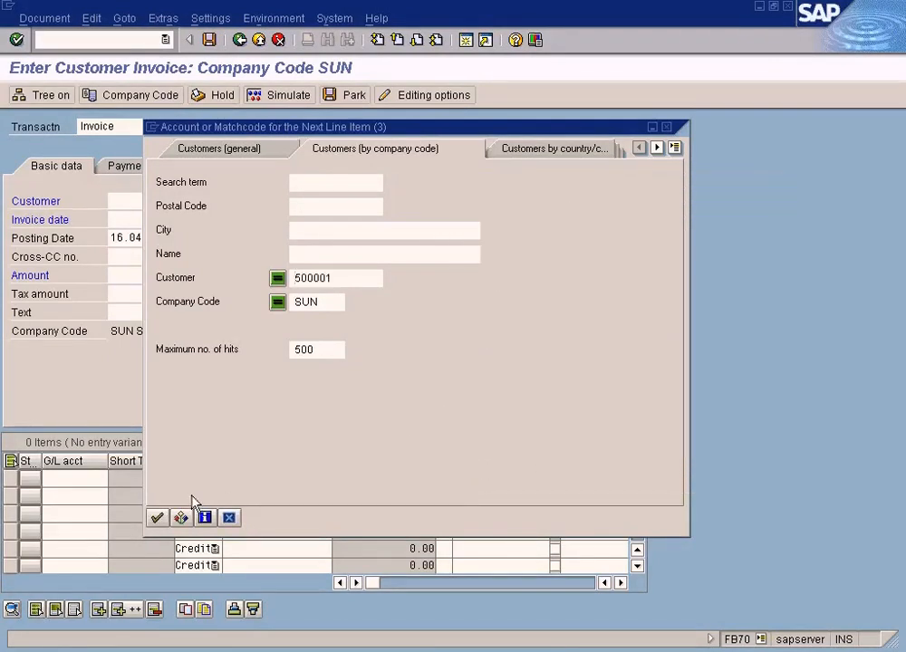
Reopen the customer multiple selection, delete both single customer entries and accept.
{"action": "left_click", "coordinate": [278, 280]}
{"action": "left_click_drag", "start_coordinate": [350, 181], "coordinate": [634, 194]}
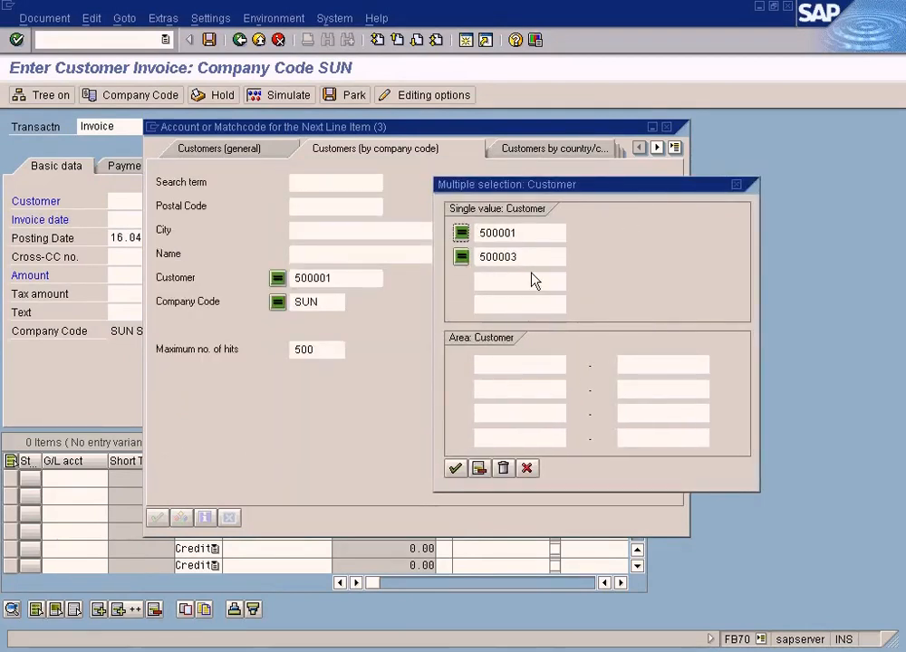
{"action": "left_click", "coordinate": [479, 469]}
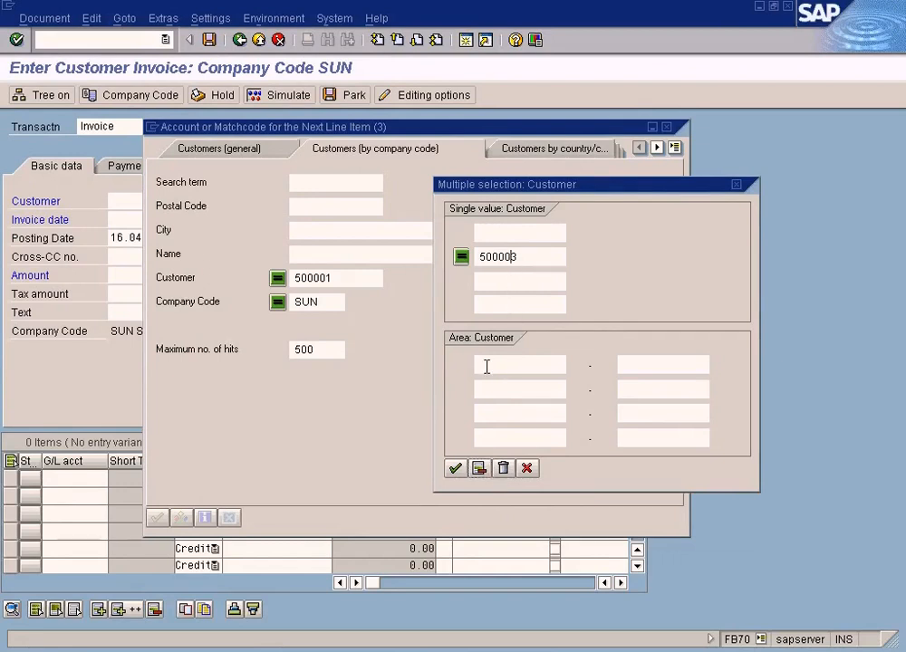
{"action": "left_click", "coordinate": [479, 468]}
{"action": "left_click", "coordinate": [456, 468]}
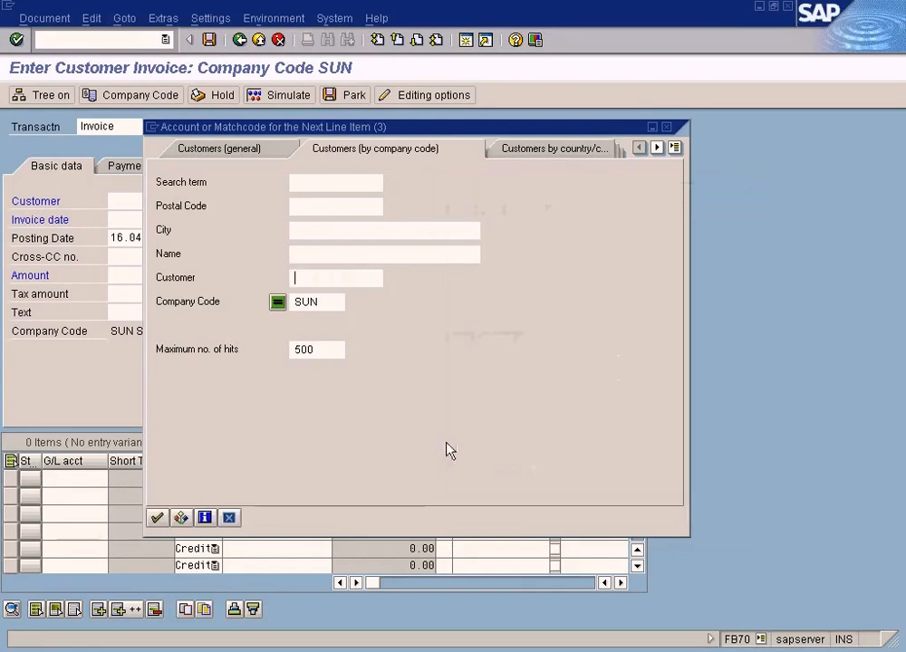
View the multiple selection for the Company Code search field and cancel it.
{"action": "left_click", "coordinate": [307, 297]}
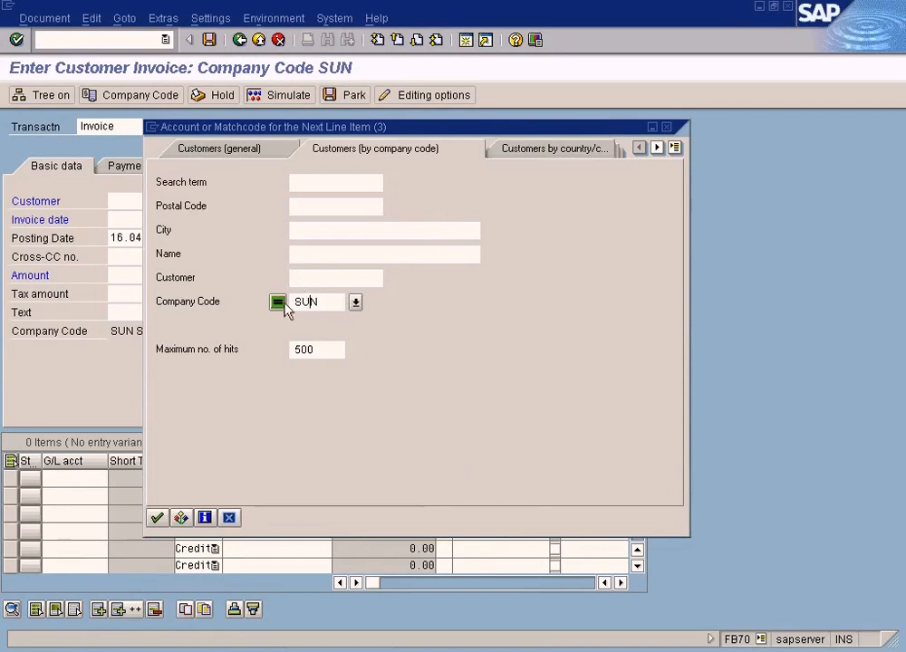
{"action": "left_click", "coordinate": [282, 304]}
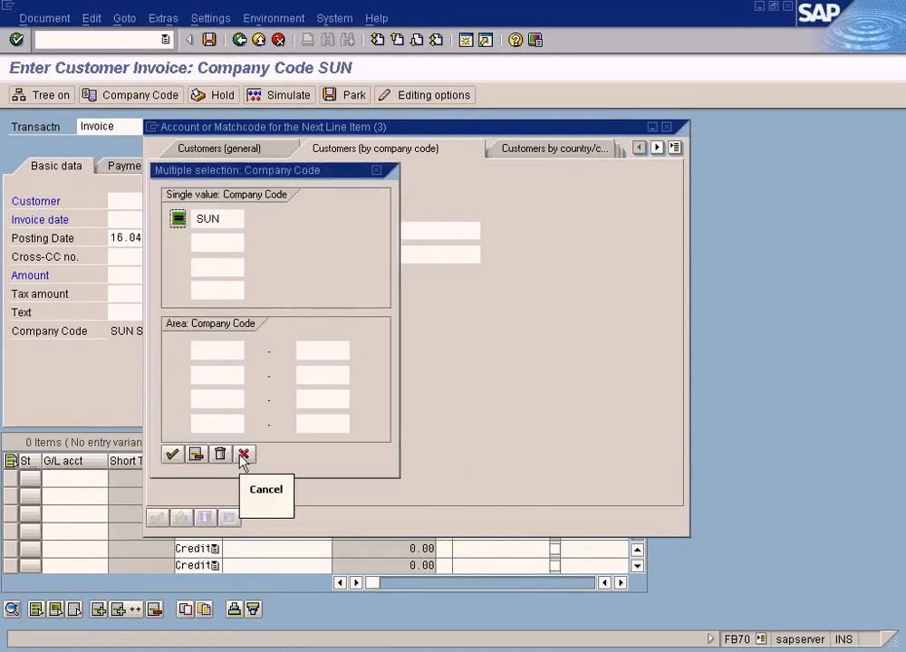
{"action": "left_click", "coordinate": [244, 453]}
Enter one single customer number in the Customer field's multiple selection and accept it.
{"action": "left_click", "coordinate": [313, 280]}
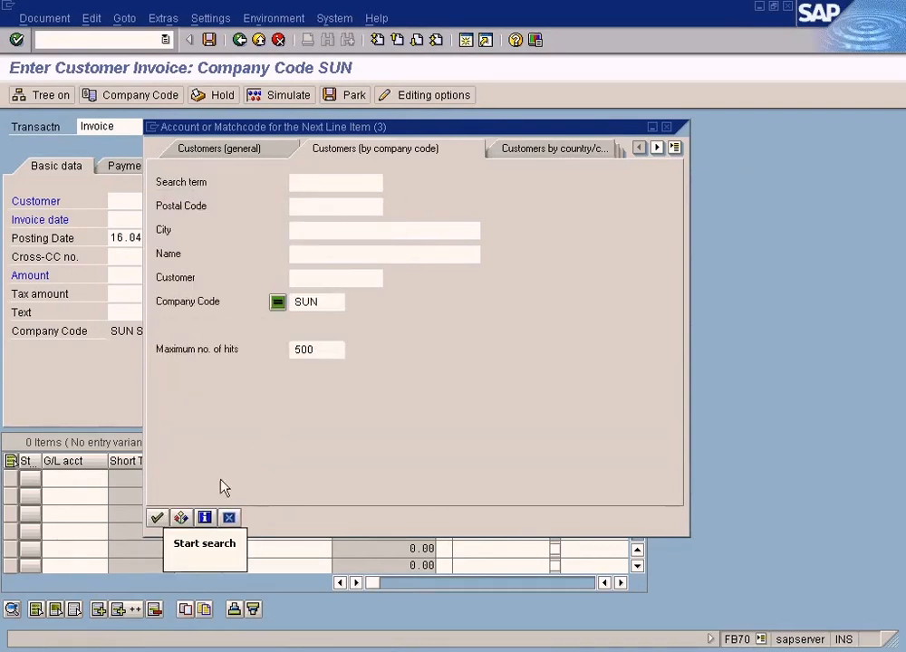
{"action": "left_click", "coordinate": [182, 518]}
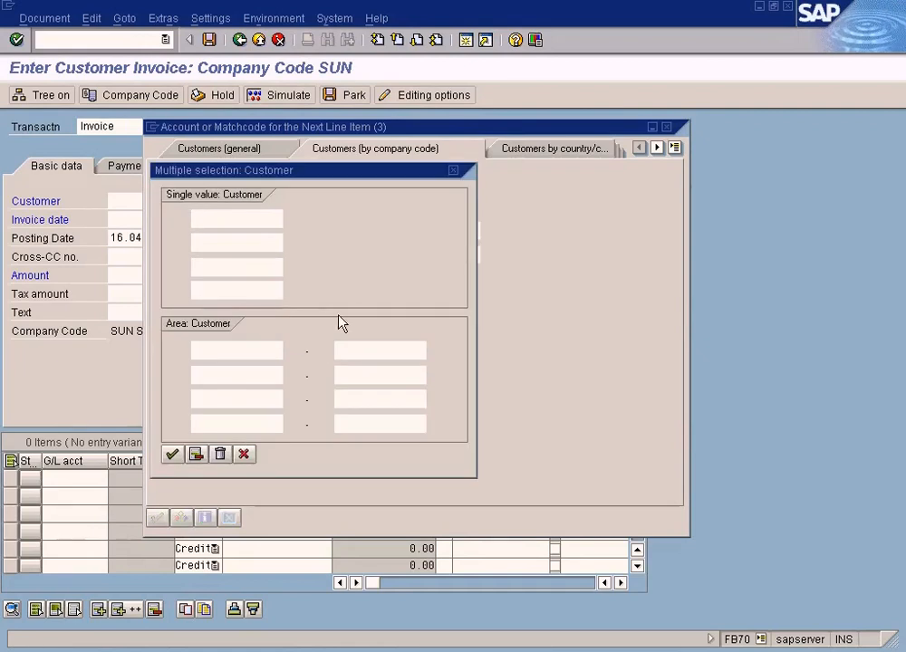
{"action": "type", "text": "500"}
{"action": "key", "text": "Return"}
{"action": "type", "text": "0001"}
{"action": "left_click", "coordinate": [172, 454]}
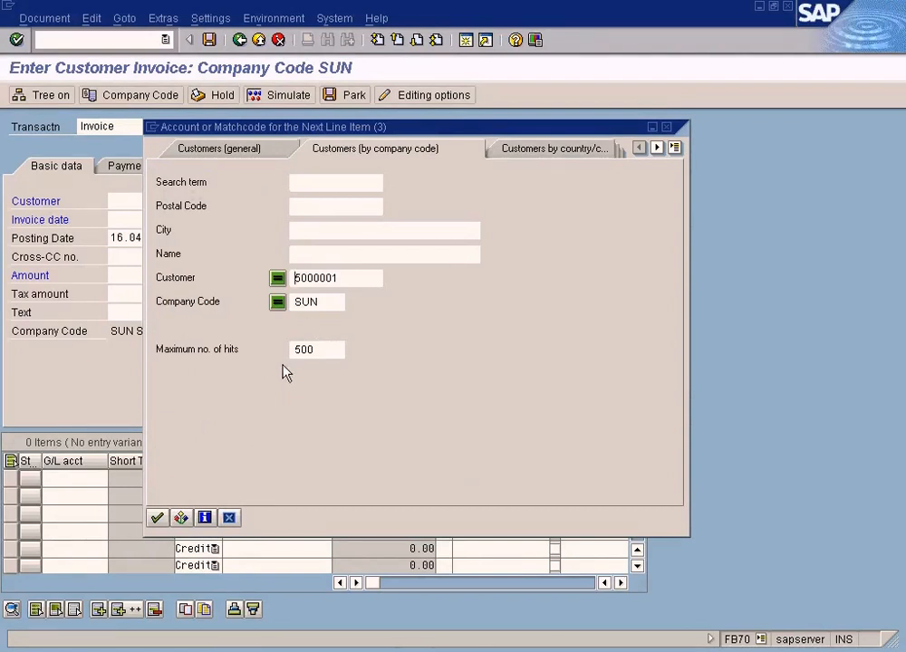
Reopen the customer multiple selection, enter another customer number in the second single-value row and accept.
{"action": "left_click", "coordinate": [278, 278]}
{"action": "left_click", "coordinate": [241, 240]}
{"action": "type", "text": "5000"}
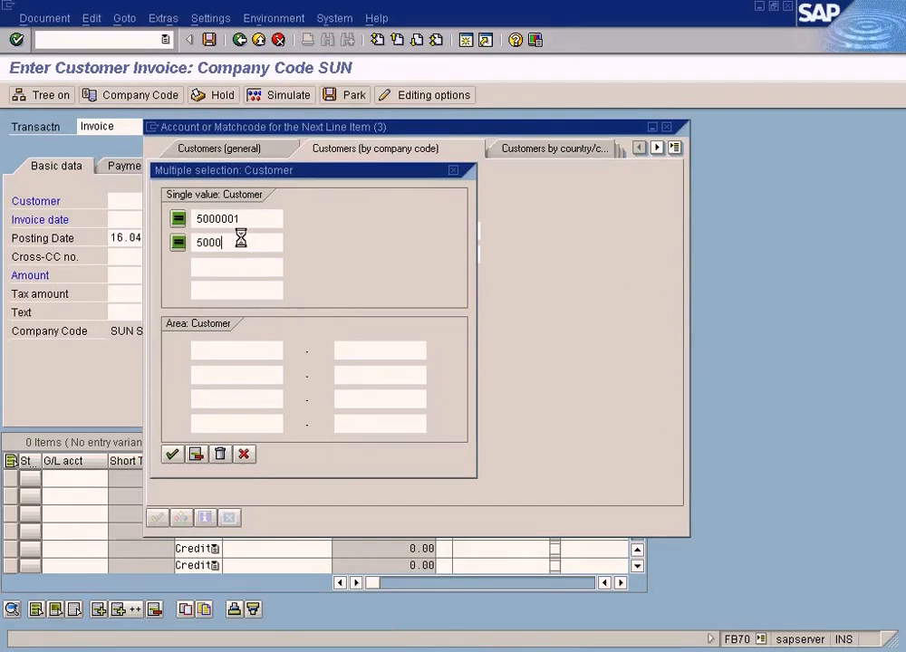
{"action": "type", "text": "002"}
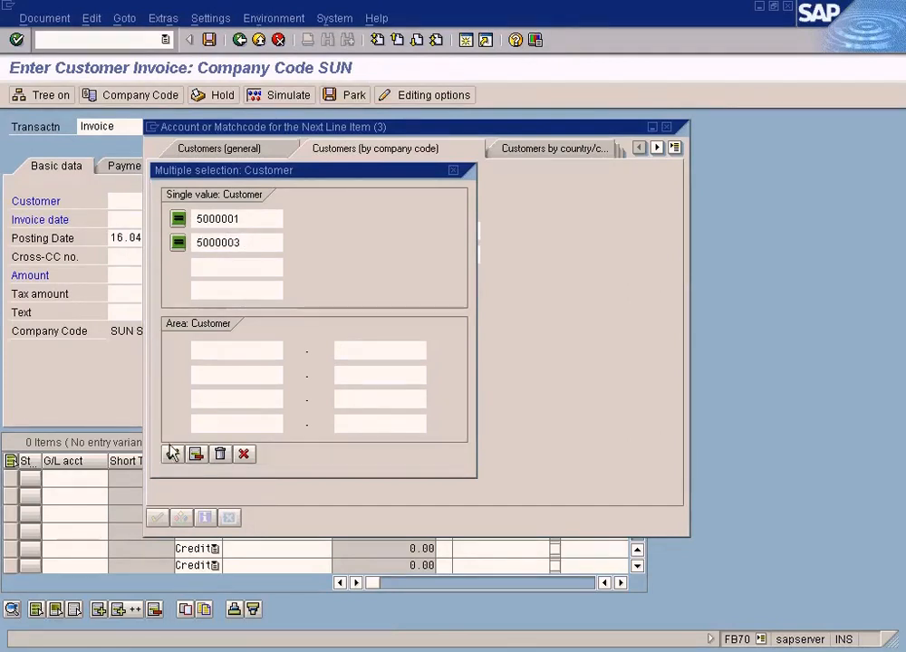
{"action": "left_click", "coordinate": [171, 454]}
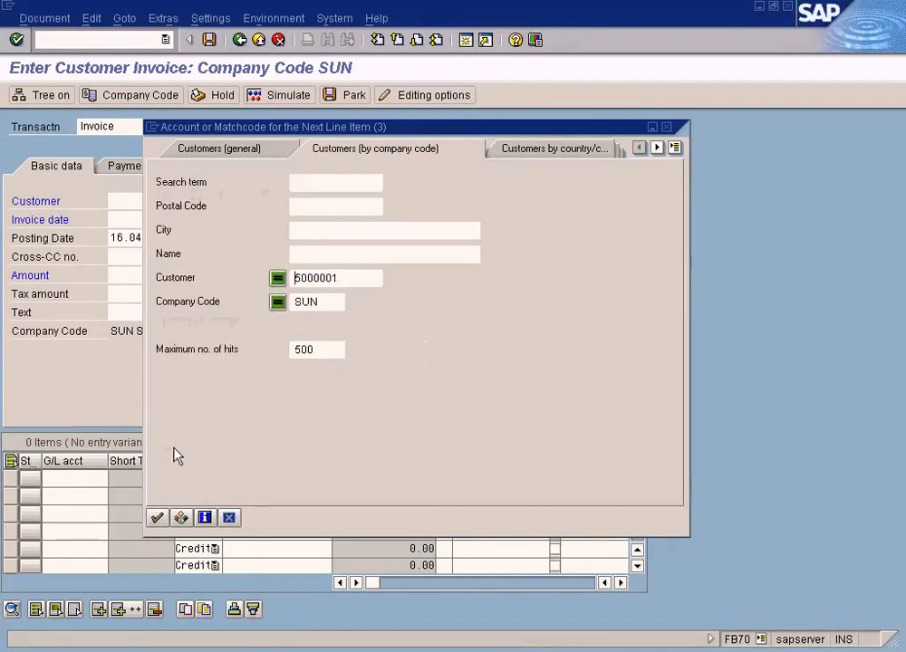
Reopen the customer multiple selection and clear both single customer values.
{"action": "left_click", "coordinate": [181, 518]}
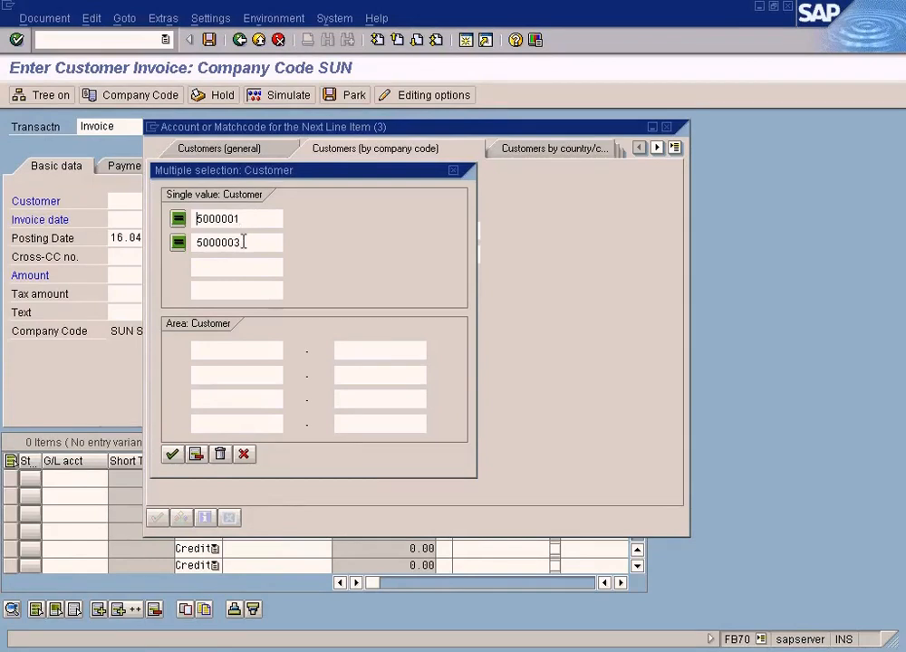
{"action": "left_click_drag", "start_coordinate": [261, 245], "coordinate": [133, 233]}
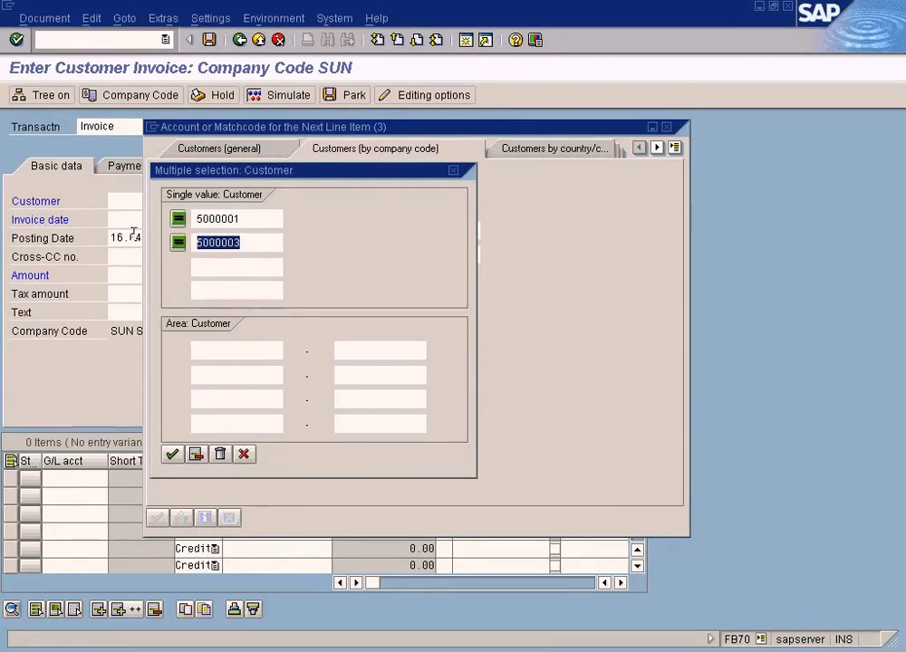
{"action": "key", "text": "Delete"}
{"action": "left_click_drag", "start_coordinate": [251, 217], "coordinate": [140, 222]}
{"action": "key", "text": "Delete"}
Enter a customer range from 50000 to 60000 in the first Area row of the multiple selection.
{"action": "left_click", "coordinate": [218, 350]}
{"action": "left_click", "coordinate": [358, 350]}
{"action": "left_click", "coordinate": [246, 351]}
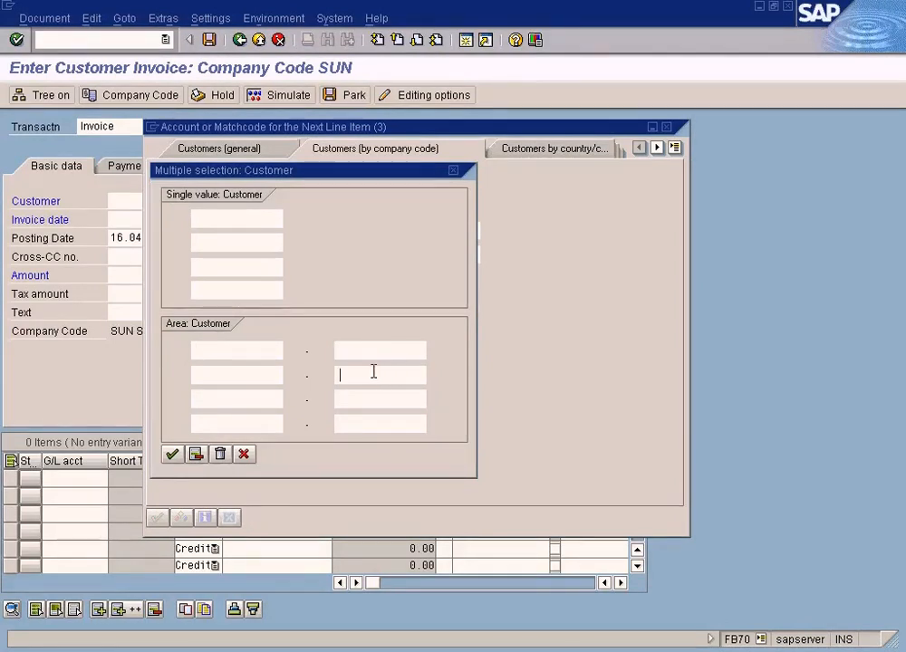
{"action": "left_click", "coordinate": [370, 373]}
{"action": "left_click", "coordinate": [259, 392]}
{"action": "left_click", "coordinate": [259, 369]}
{"action": "left_click", "coordinate": [258, 354]}
{"action": "type", "text": "0000"}
{"action": "key", "text": "Tab"}
{"action": "type", "text": "600000"}
Enter a second customer range from 80000 to 90000 in the next Area row.
{"action": "left_click", "coordinate": [245, 372]}
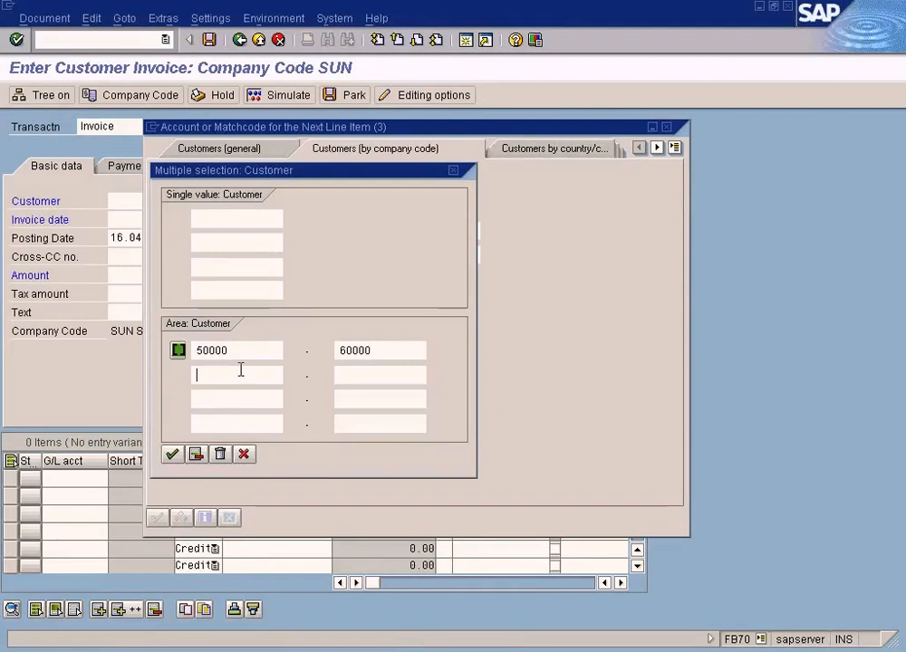
{"action": "type", "text": "800"}
{"action": "key", "text": "Tab"}
{"action": "type", "text": "90000"}
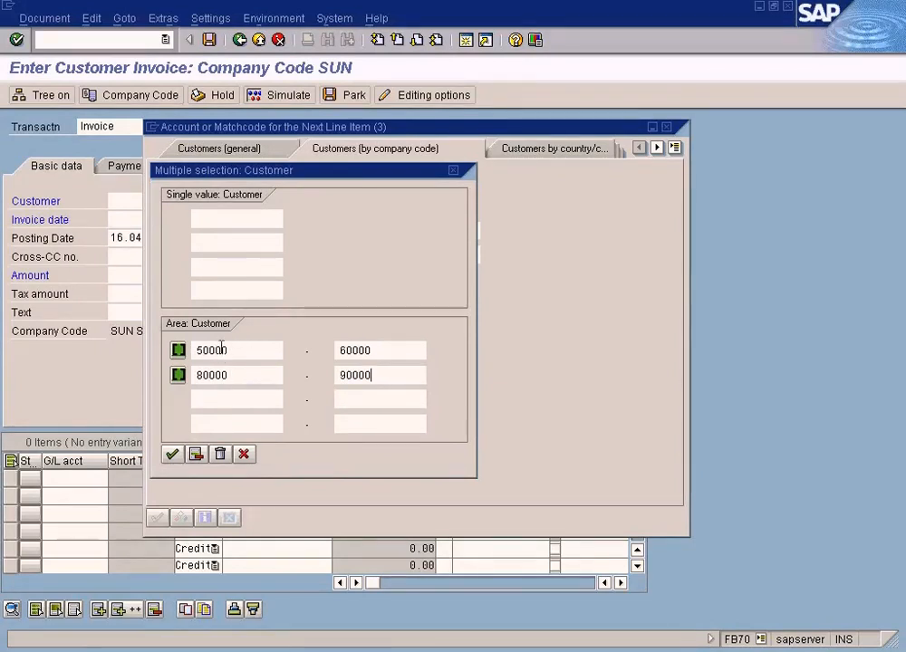
Discard the two customer ranges and clear all remaining customer values in the multiple selection, accepting the empty selection.
{"action": "left_click", "coordinate": [243, 453]}
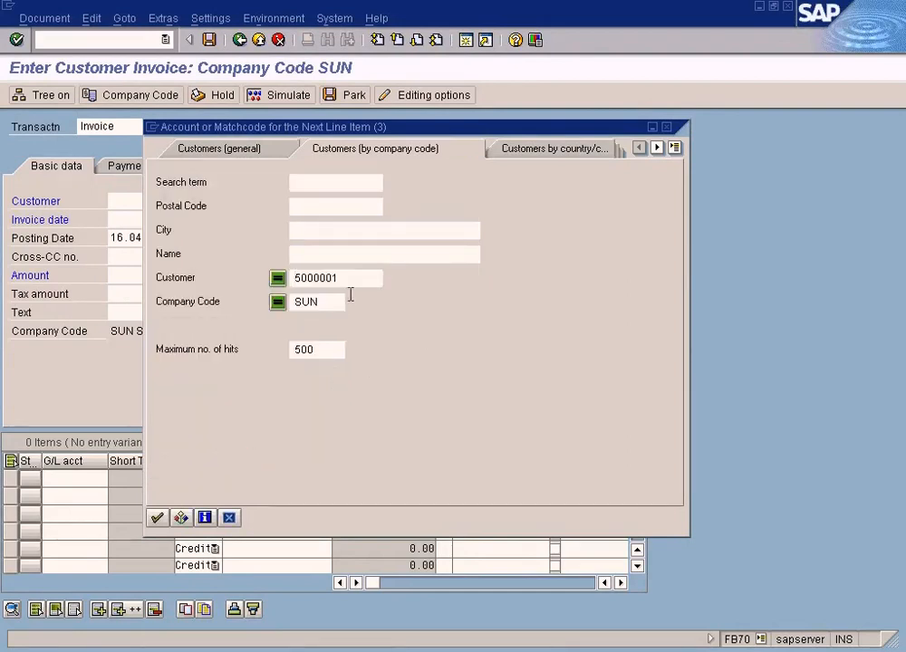
{"action": "left_click", "coordinate": [277, 278]}
{"action": "left_click", "coordinate": [260, 240]}
{"action": "key", "text": "BackSpace"}
{"action": "key", "text": "BackSpace"}
{"action": "key", "text": "BackSpace"}
{"action": "key", "text": "BackSpace"}
{"action": "key", "text": "BackSpace"}
{"action": "key", "text": "BackSpace"}
{"action": "key", "text": "BackSpace"}
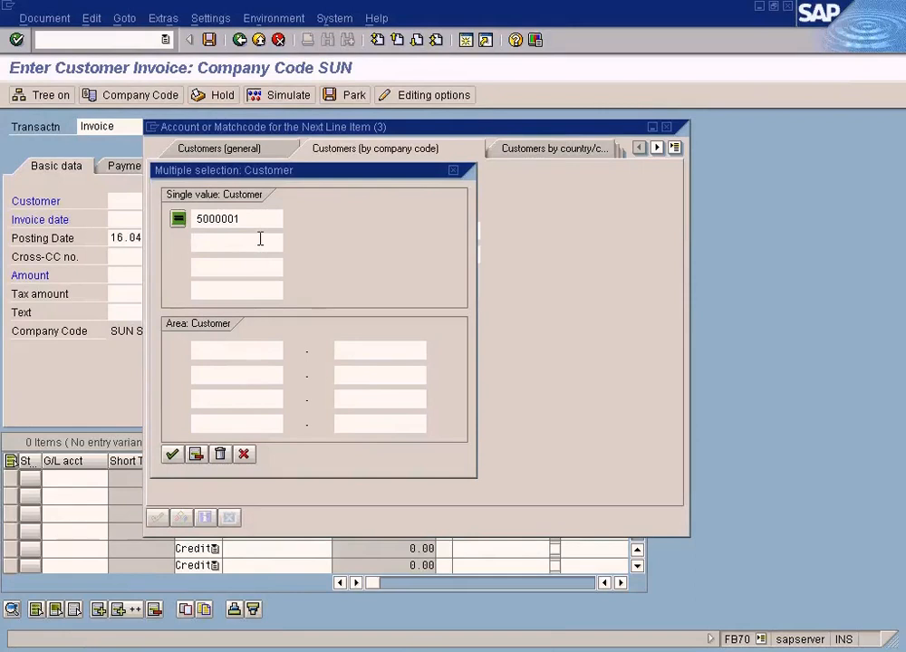
{"action": "left_click", "coordinate": [220, 454]}
{"action": "left_click", "coordinate": [172, 453]}
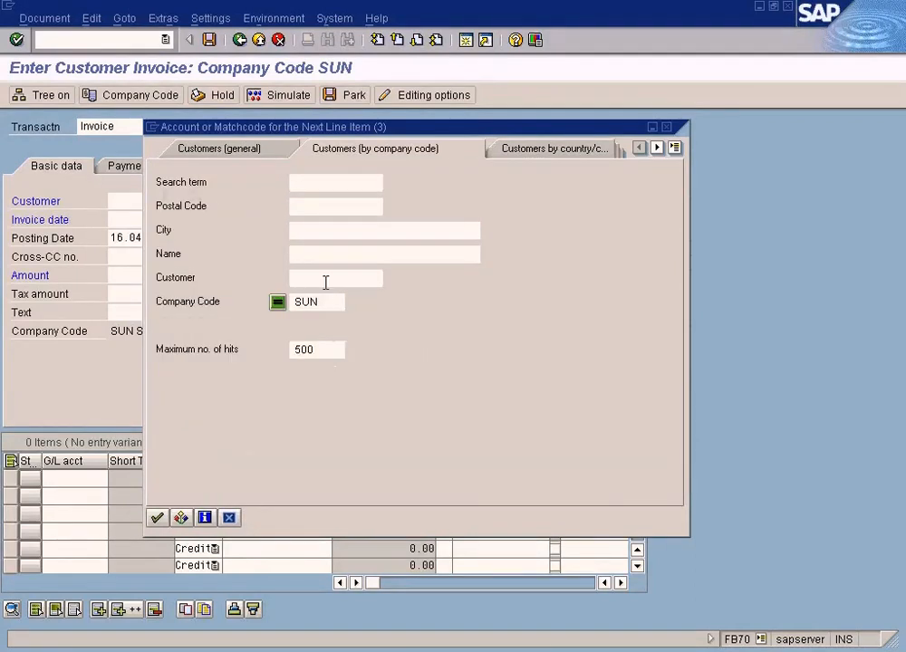
Search for customers in company code SUN, choose CUSTOMER C for the invoice and clear it from the Customer field.
{"action": "left_click", "coordinate": [343, 208]}
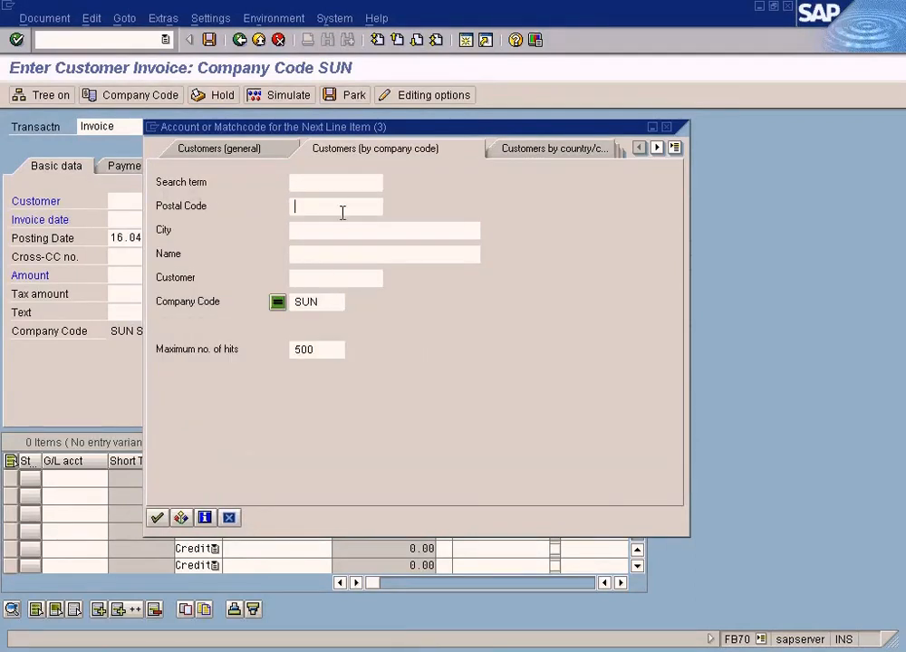
{"action": "left_click", "coordinate": [158, 519]}
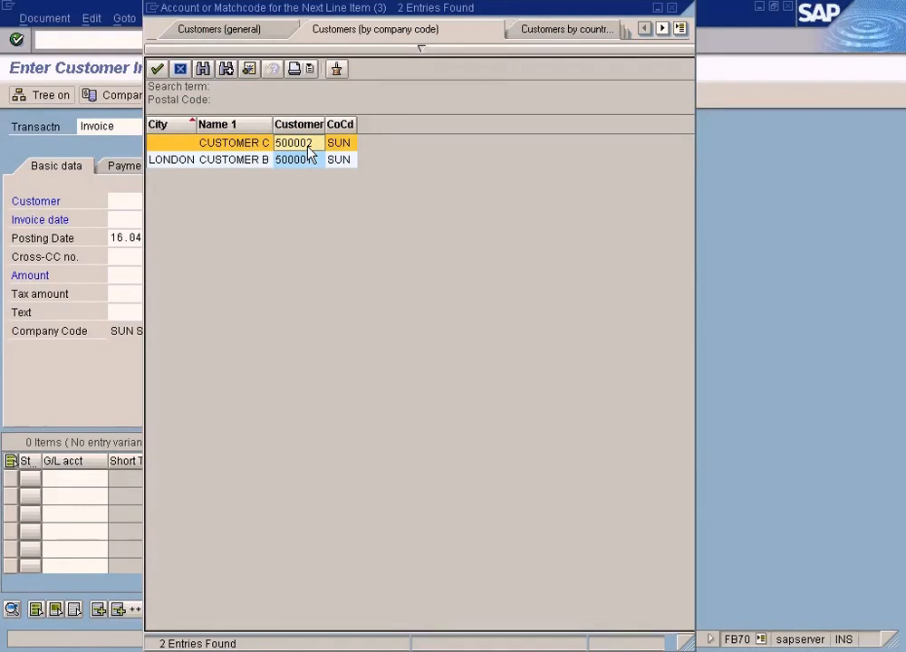
{"action": "double_click", "coordinate": [308, 145]}
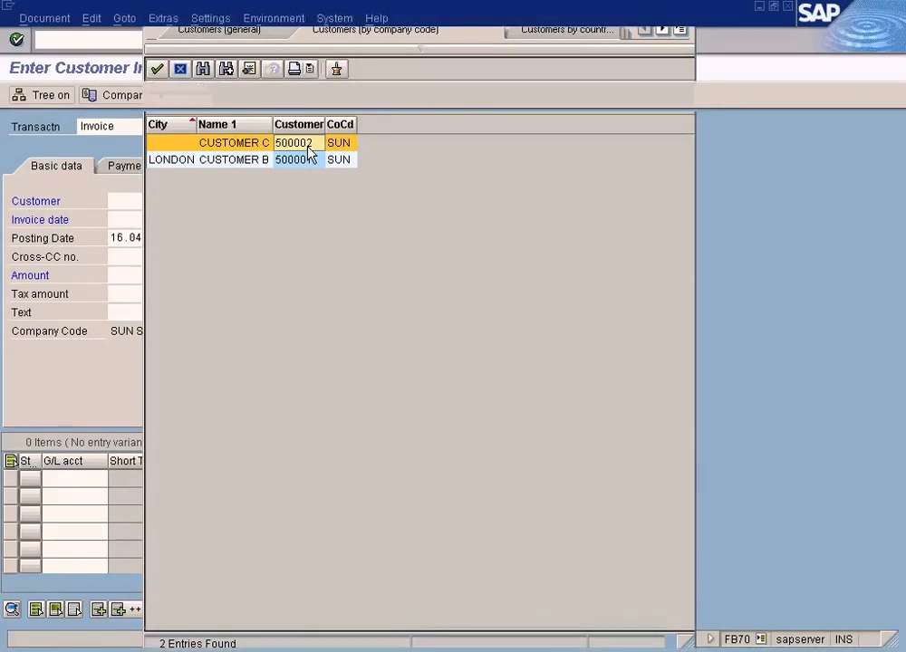
{"action": "key", "text": "Delete"}
{"action": "key", "text": "Delete"}
{"action": "key", "text": "Delete"}
{"action": "key", "text": "Delete"}
{"action": "key", "text": "Delete"}
{"action": "key", "text": "Delete"}
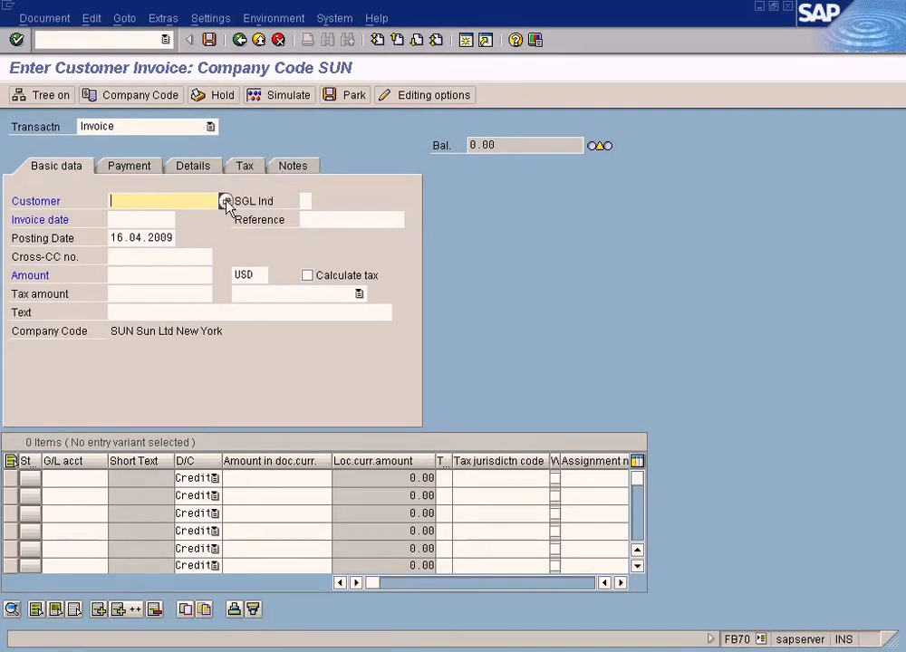
Run the customer search again from the Customer field and insert CUSTOMER B in the personal list.
{"action": "left_click", "coordinate": [227, 201]}
{"action": "left_click", "coordinate": [129, 610]}
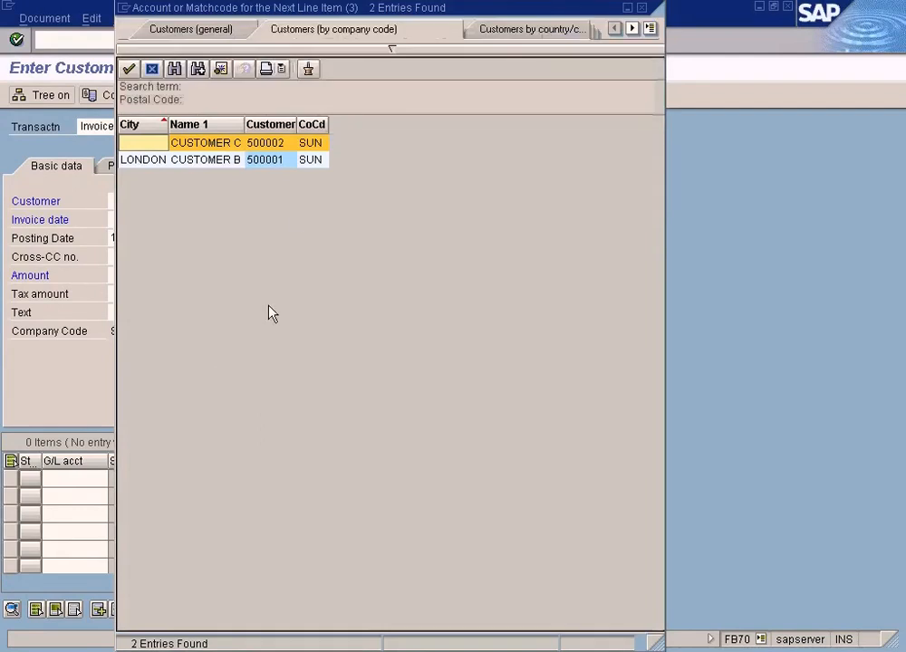
{"action": "left_click", "coordinate": [283, 145]}
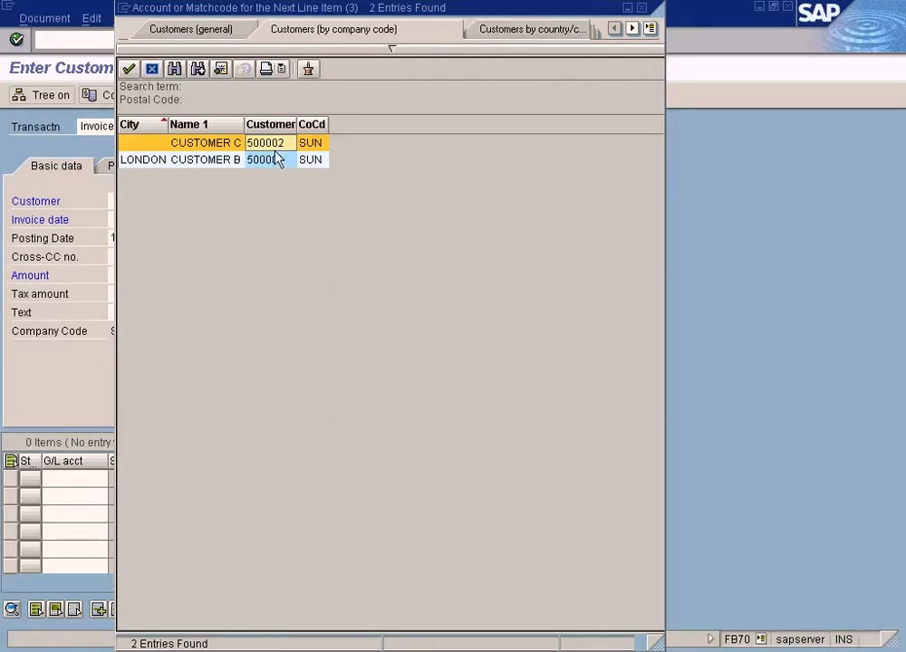
{"action": "left_click", "coordinate": [272, 163]}
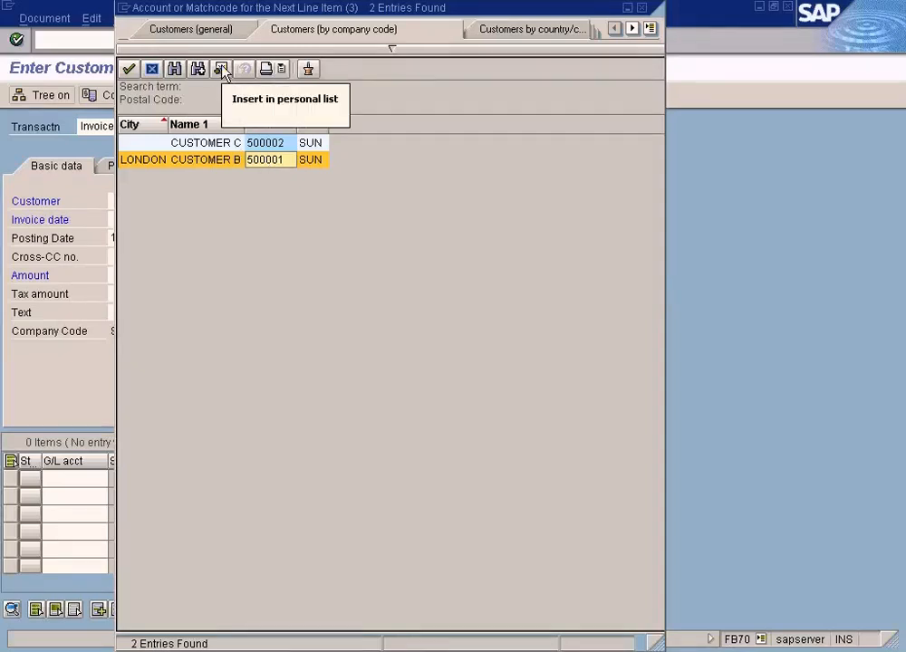
{"action": "left_click", "coordinate": [222, 70]}
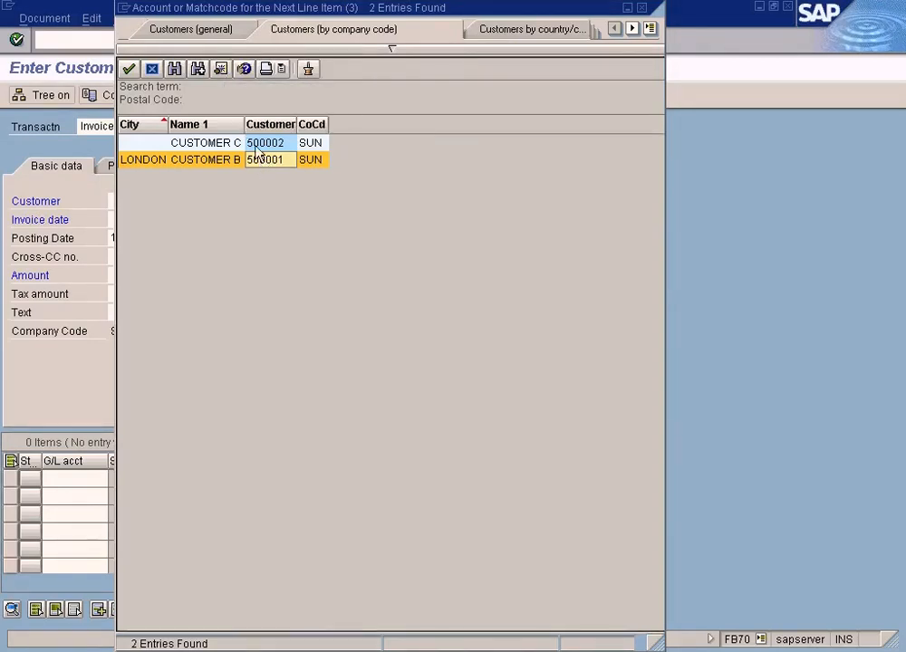
Display the personal value list and switch back to all values by restarting the search for company code SUN.
{"action": "left_click", "coordinate": [243, 70]}
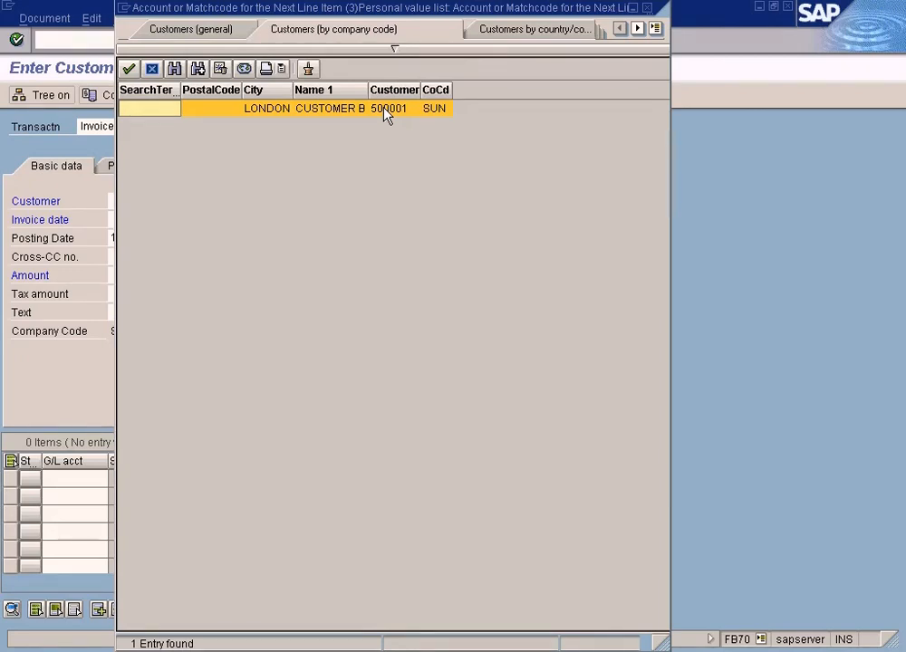
{"action": "left_click", "coordinate": [244, 70]}
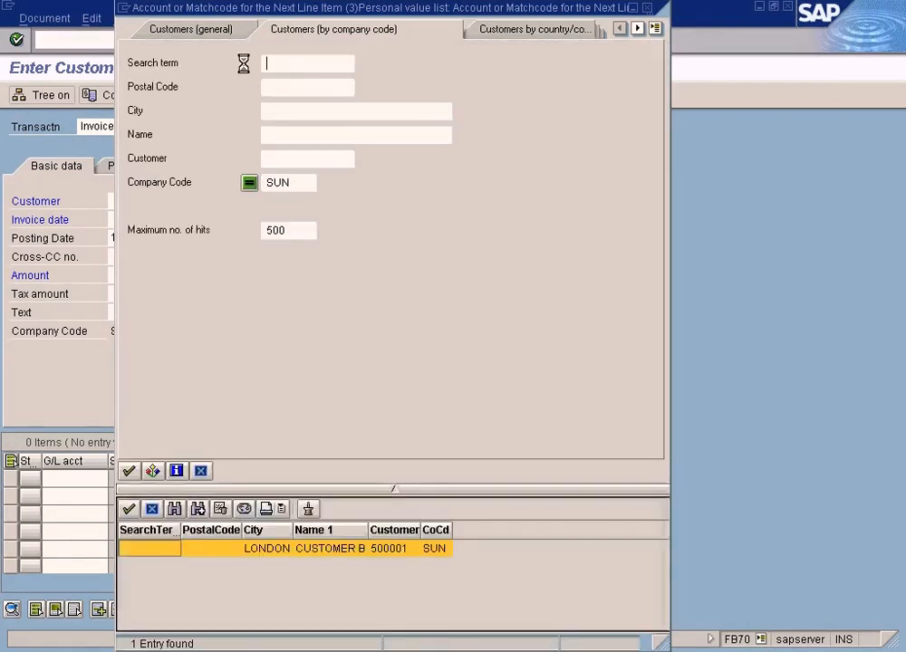
{"action": "left_click", "coordinate": [130, 472]}
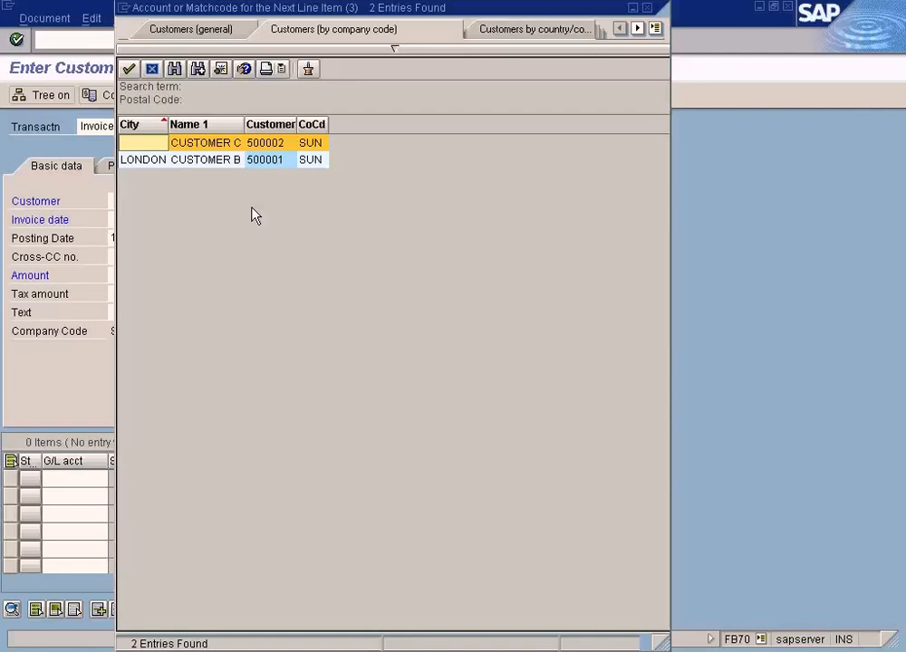
Download the customer hit list in Spreadsheet format, moving the format dialog clear of the list.
{"action": "right_click", "coordinate": [230, 155]}
{"action": "left_click", "coordinate": [295, 453]}
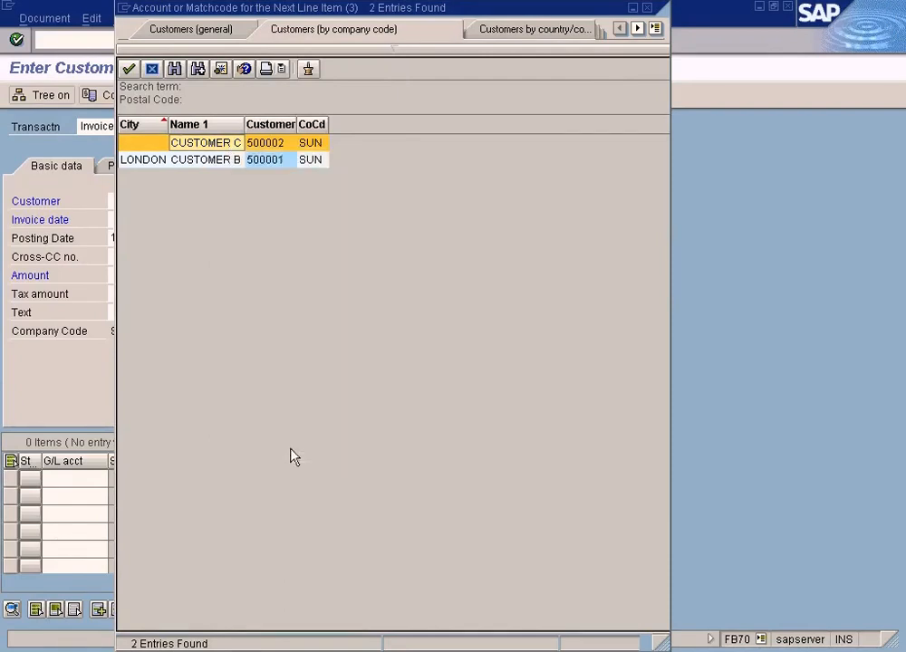
{"action": "left_click", "coordinate": [80, 229]}
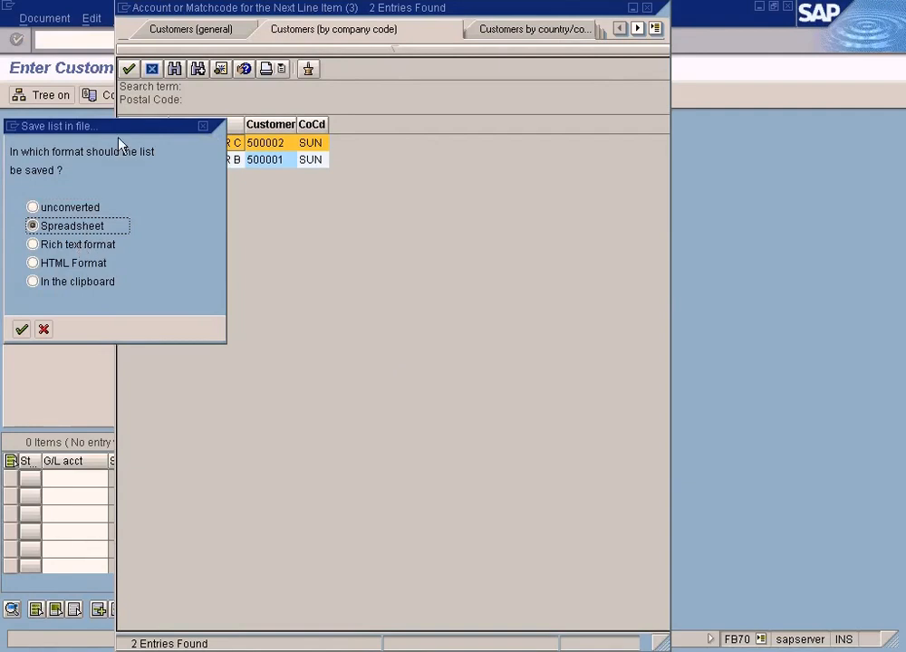
{"action": "left_click_drag", "start_coordinate": [120, 133], "coordinate": [471, 209]}
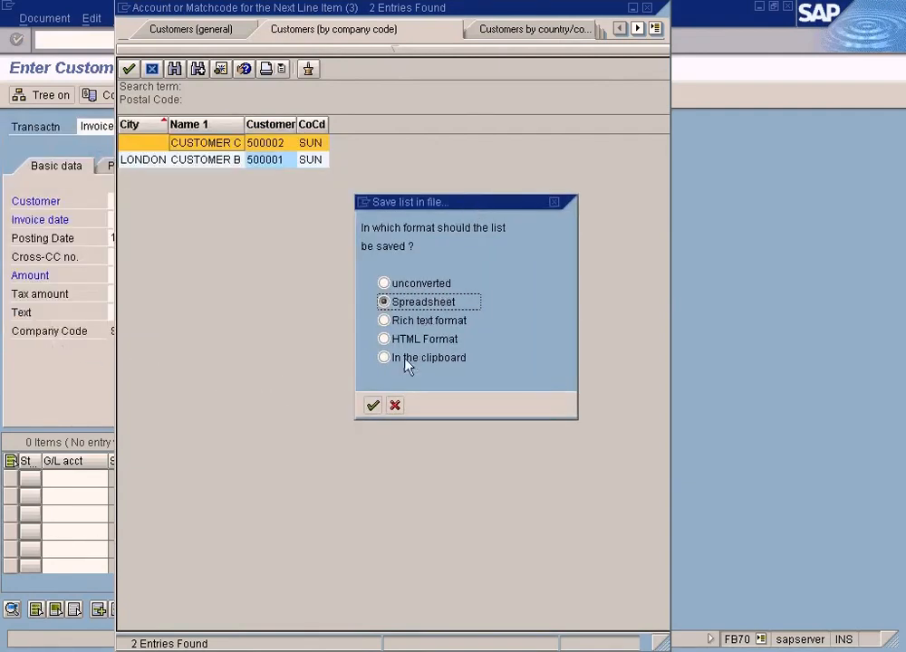
{"action": "left_click", "coordinate": [372, 406]}
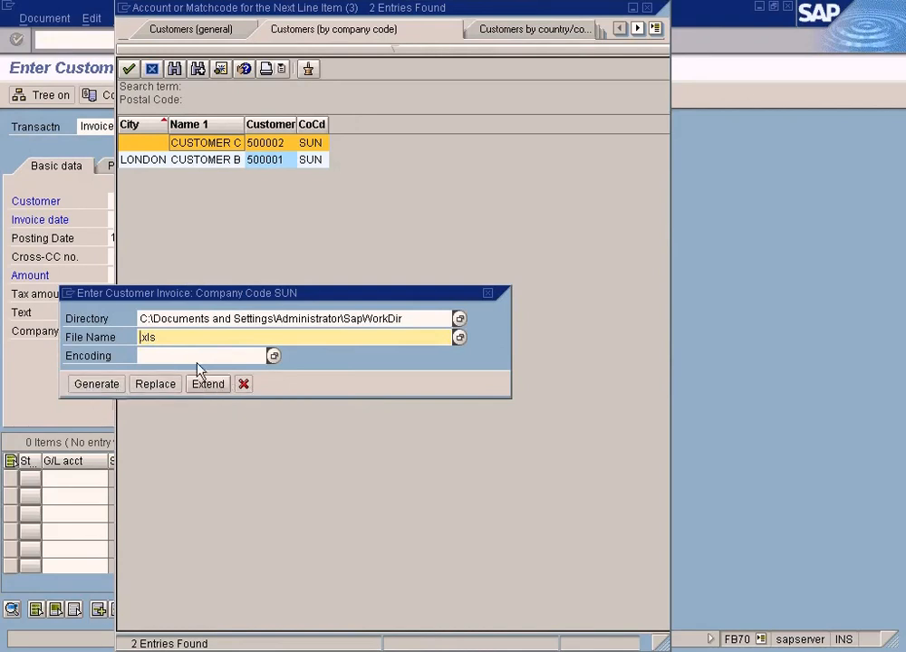
Name the download file test.xls, set its directory to the Desktop and generate it.
{"action": "type", "text": "test"}
{"action": "left_click", "coordinate": [460, 321]}
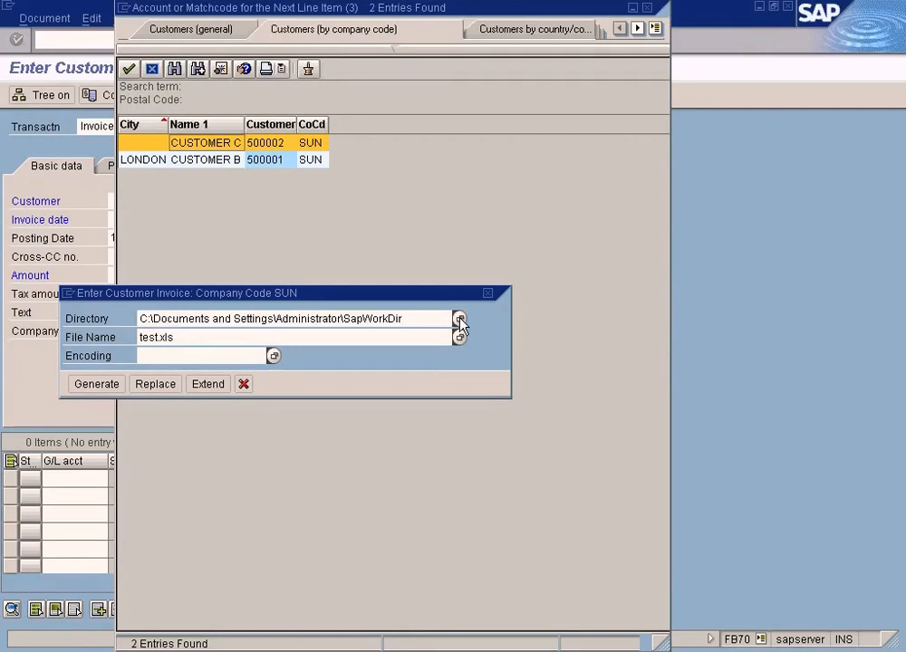
{"action": "left_click", "coordinate": [50, 155]}
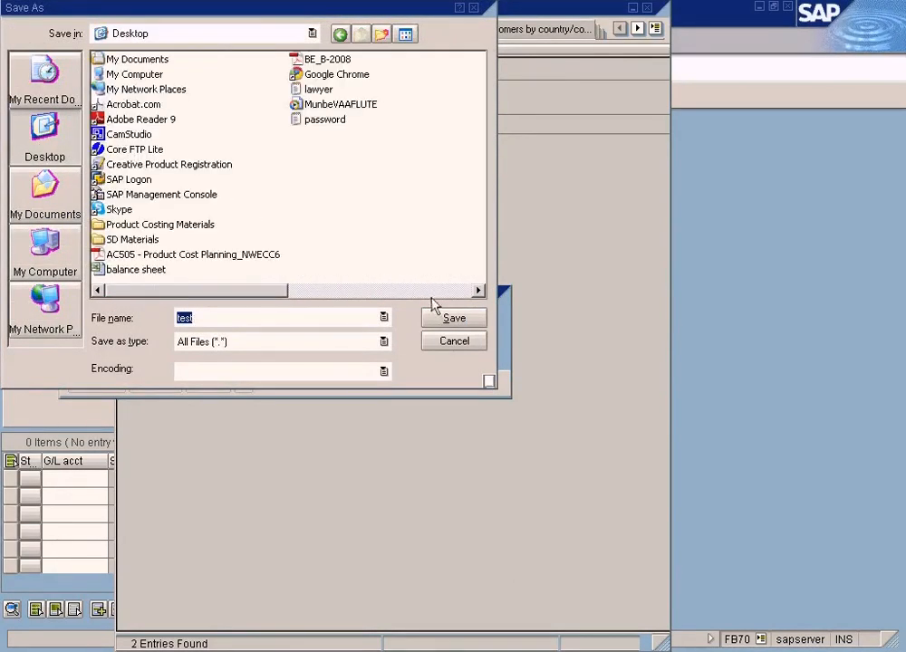
{"action": "left_click", "coordinate": [443, 322]}
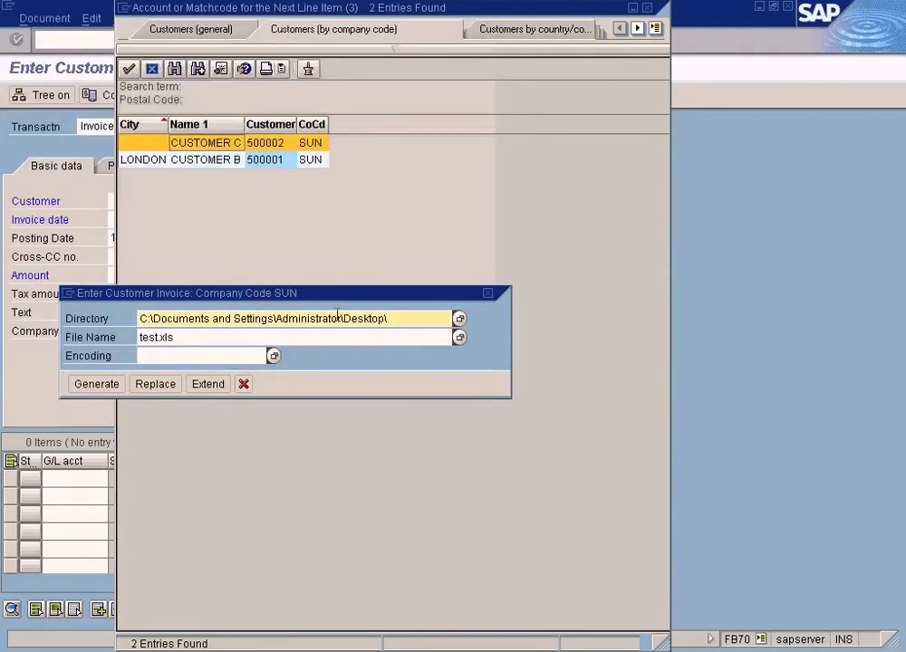
{"action": "left_click", "coordinate": [116, 385]}
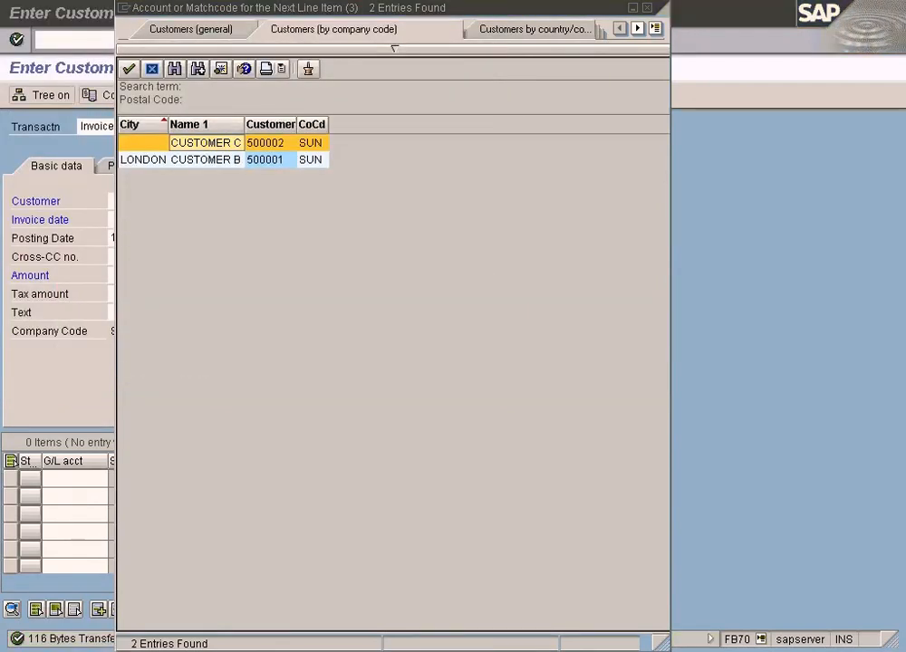
Show the Windows desktop and open the exported test file in Excel.
{"action": "key", "text": "super+d"}
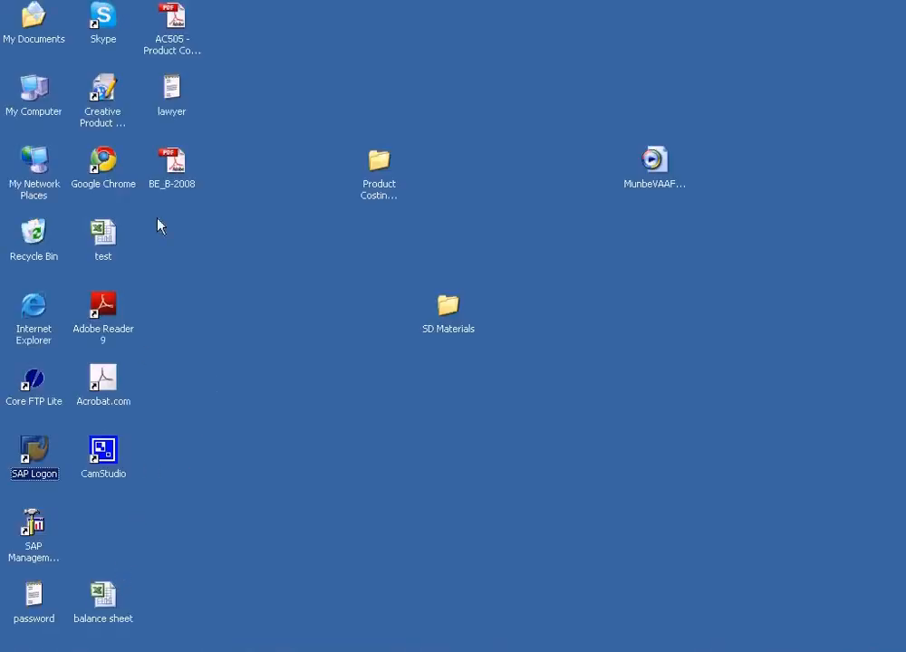
{"action": "left_click", "coordinate": [172, 171]}
{"action": "key", "text": "t"}
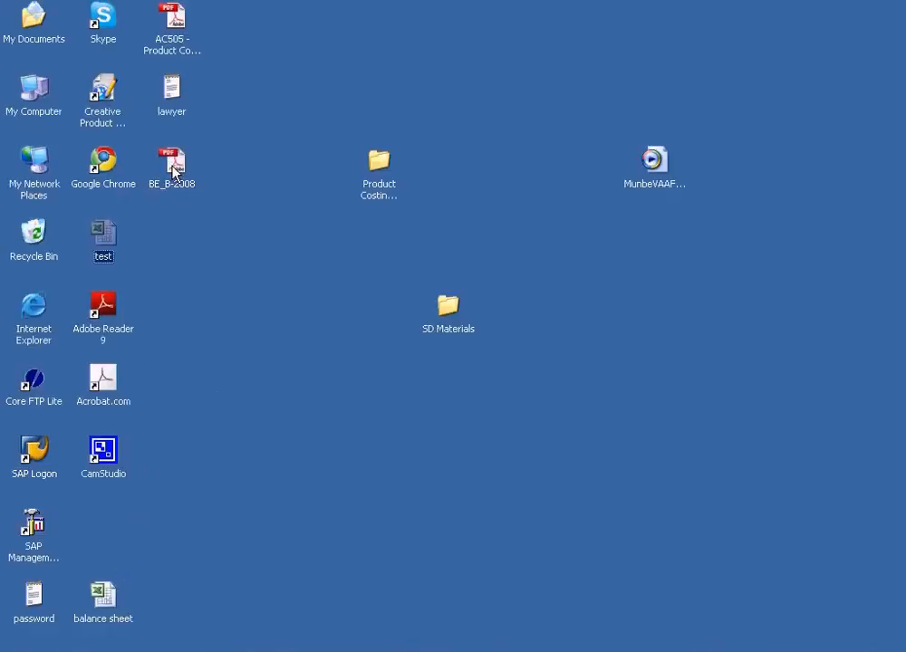
{"action": "double_click", "coordinate": [103, 235]}
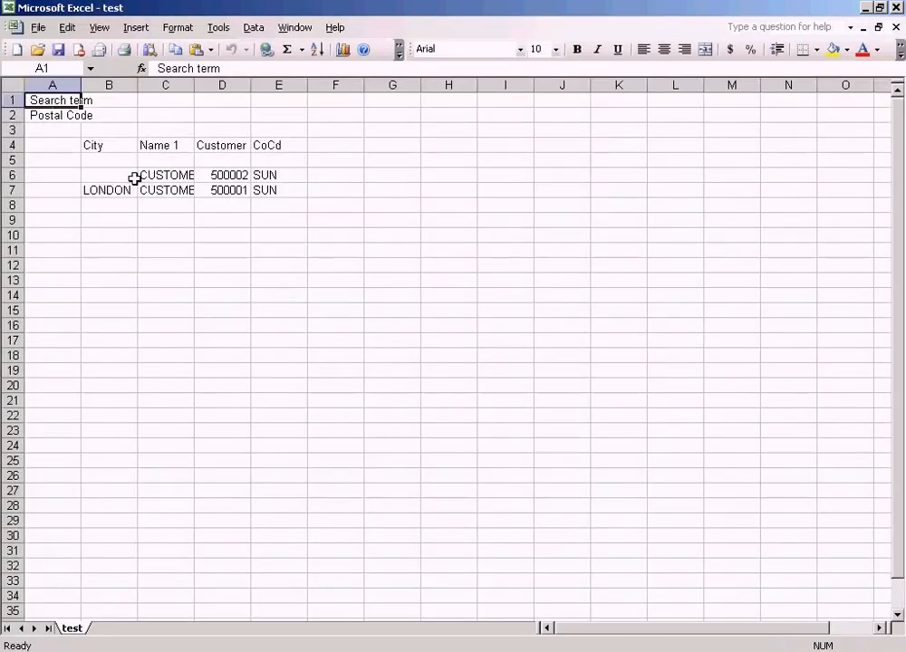
Examine the city, name, customer and company code cells of the exported rows and close Excel.
{"action": "left_click", "coordinate": [166, 179]}
{"action": "left_click", "coordinate": [222, 175]}
{"action": "left_click", "coordinate": [278, 175]}
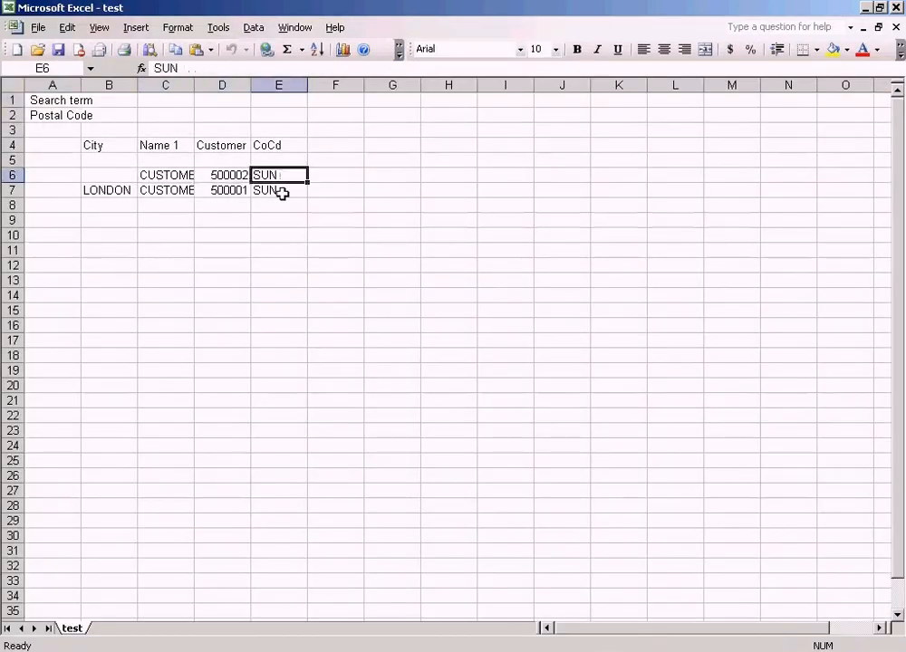
{"action": "left_click", "coordinate": [154, 192]}
{"action": "left_click", "coordinate": [122, 190]}
{"action": "left_click", "coordinate": [167, 175]}
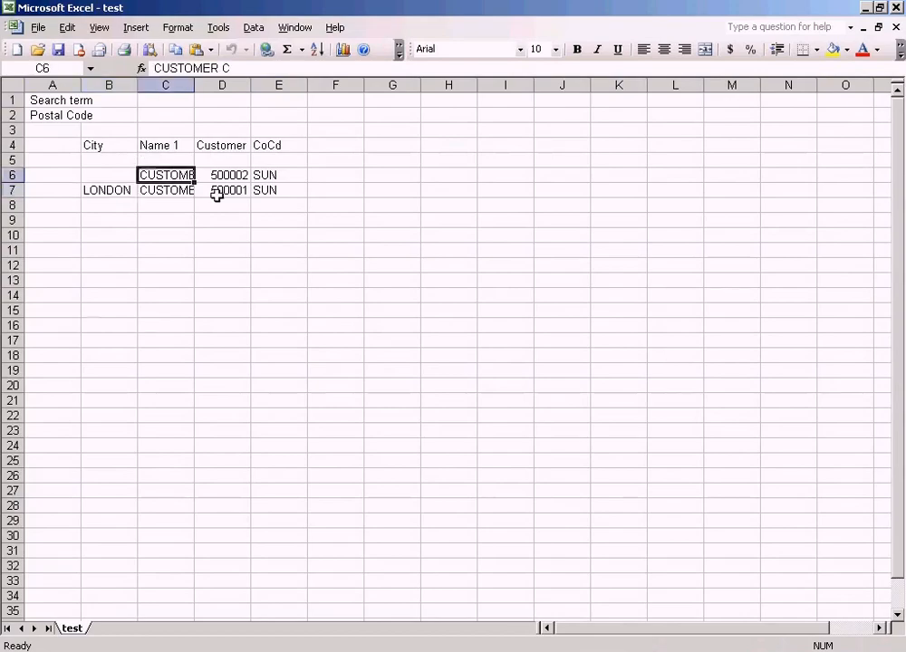
{"action": "left_click", "coordinate": [896, 8]}
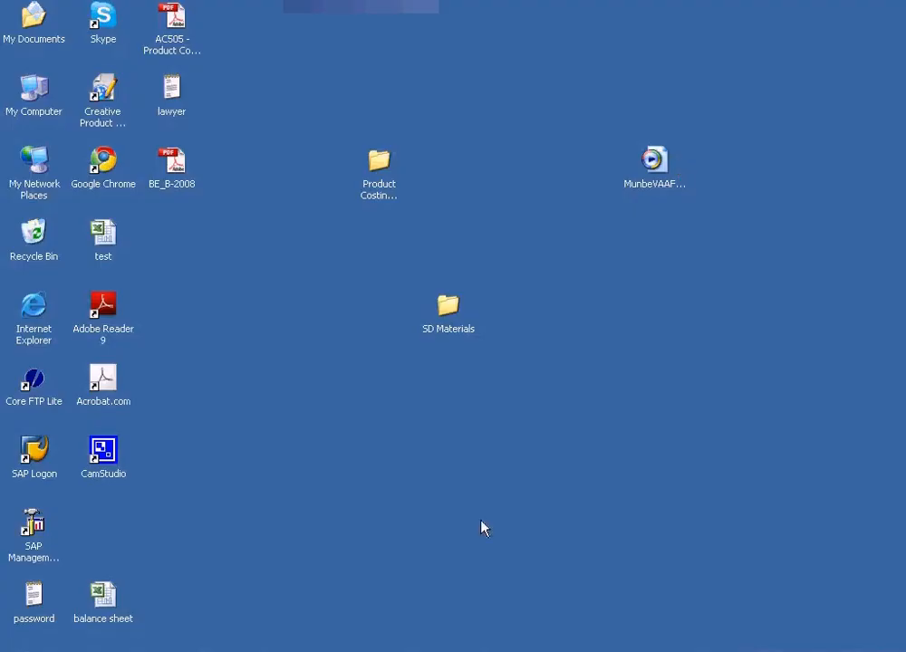
Switch back to the SAP Enter Customer Invoice: Company Code SUN window and move the hit list dialog down.
{"action": "left_click", "coordinate": [474, 651]}
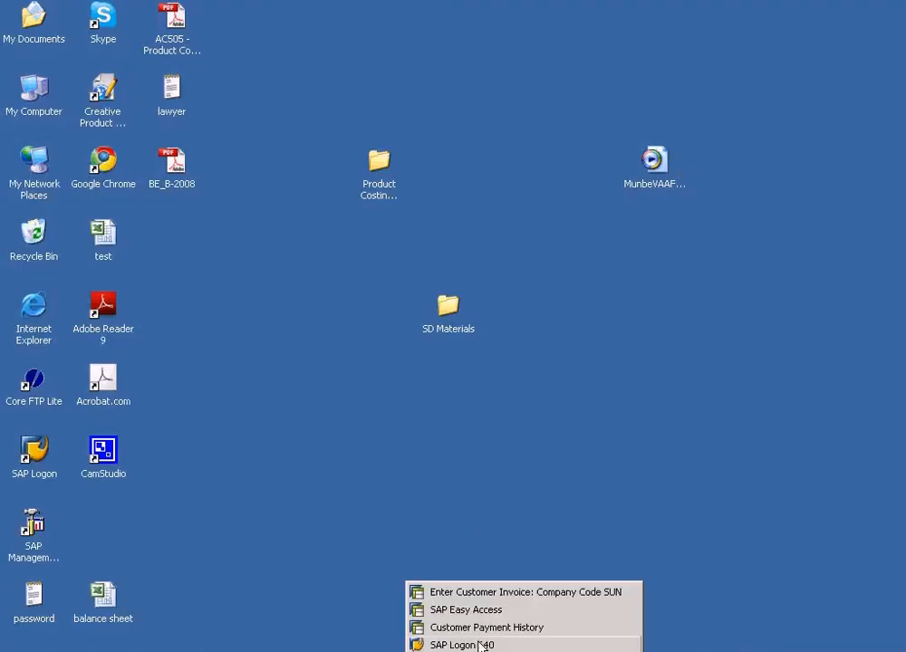
{"action": "left_click", "coordinate": [481, 593]}
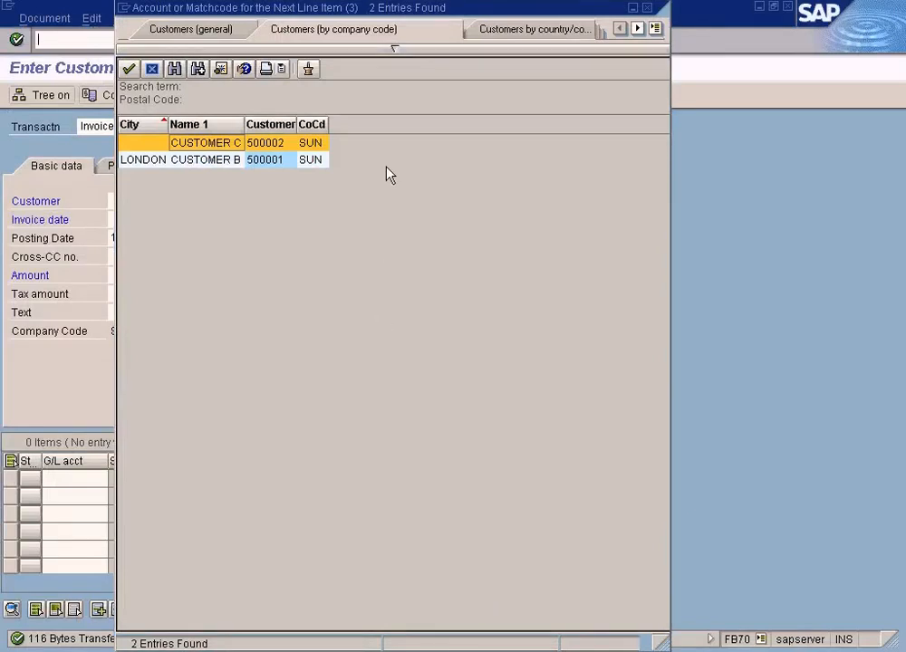
{"action": "left_click_drag", "start_coordinate": [440, 17], "coordinate": [449, 91]}
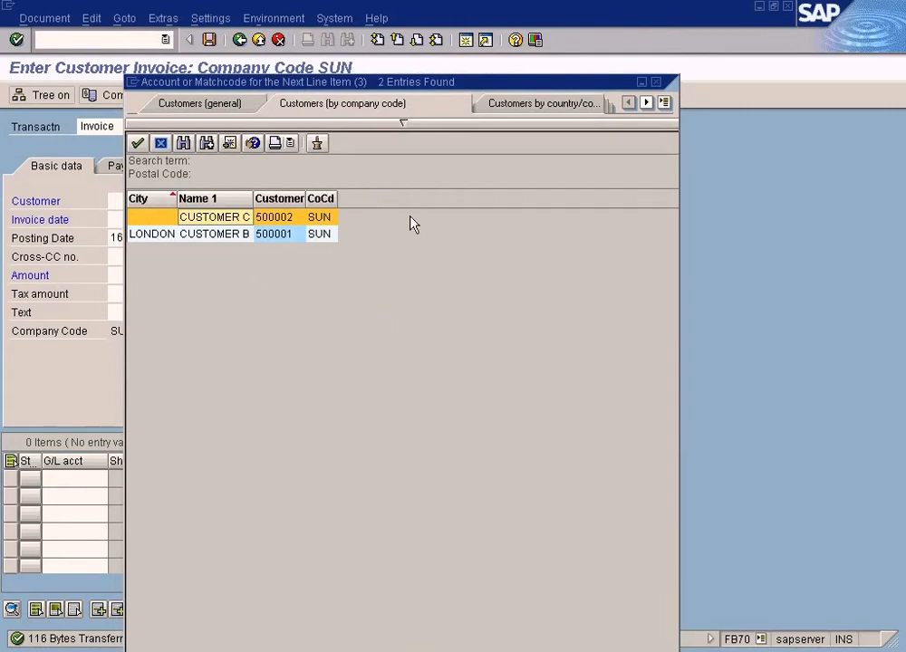
Review the context options available for the CUSTOMER C entry in the hit list and dismiss them.
{"action": "right_click", "coordinate": [294, 221]}
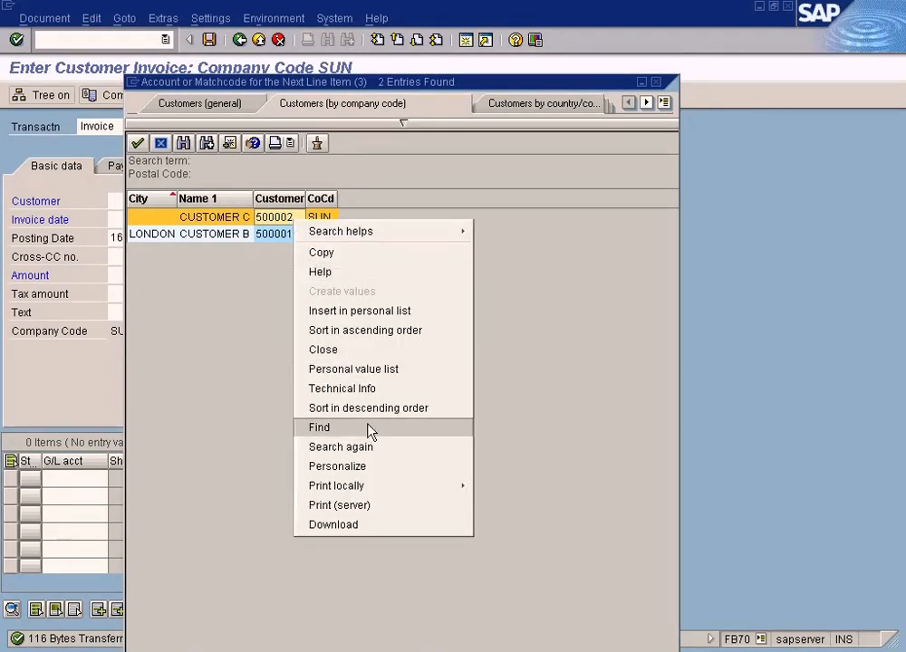
{"action": "mouse_move", "coordinate": [371, 490]}
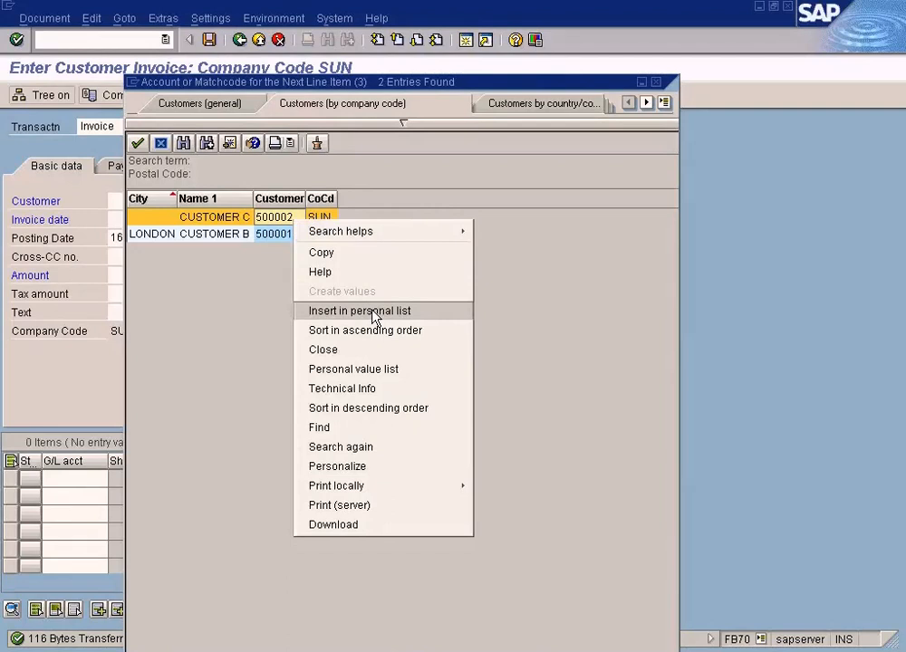
{"action": "left_click", "coordinate": [555, 277]}
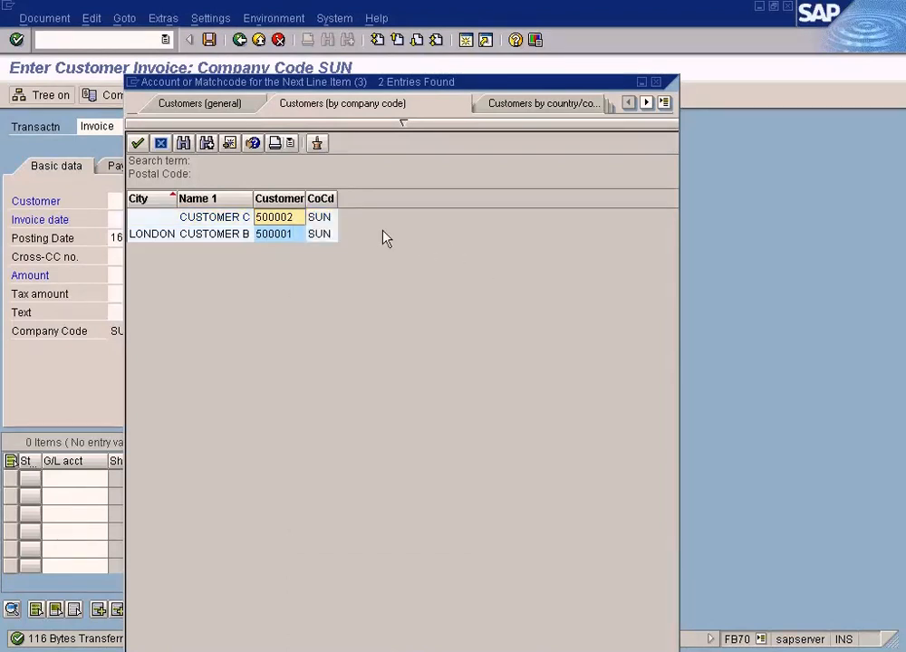
Find "london" in the customer hit list and select the matching entry's name.
{"action": "left_click", "coordinate": [183, 143]}
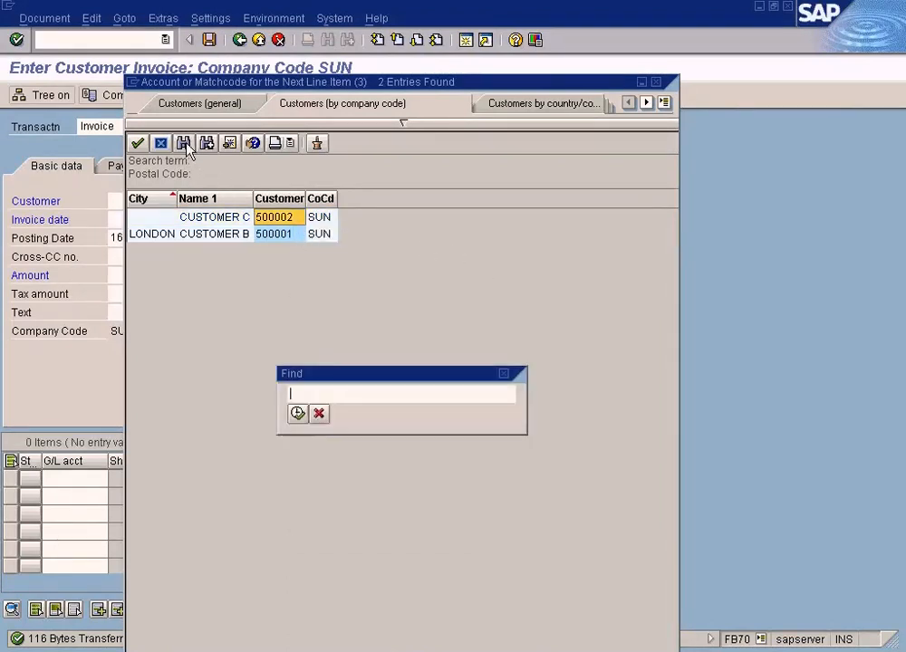
{"action": "type", "text": "lo"}
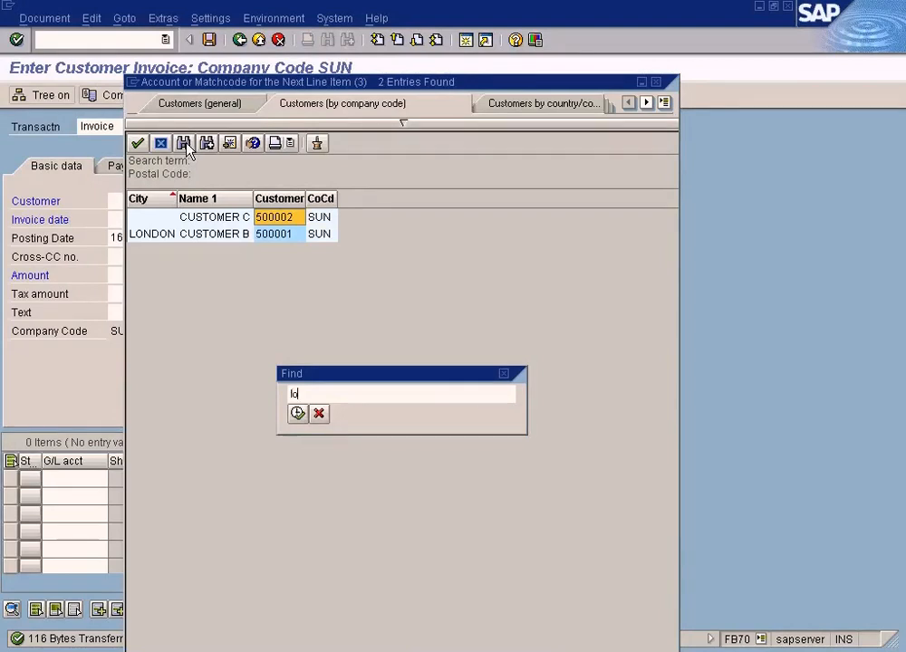
{"action": "type", "text": "ndon"}
{"action": "key", "text": "Return"}
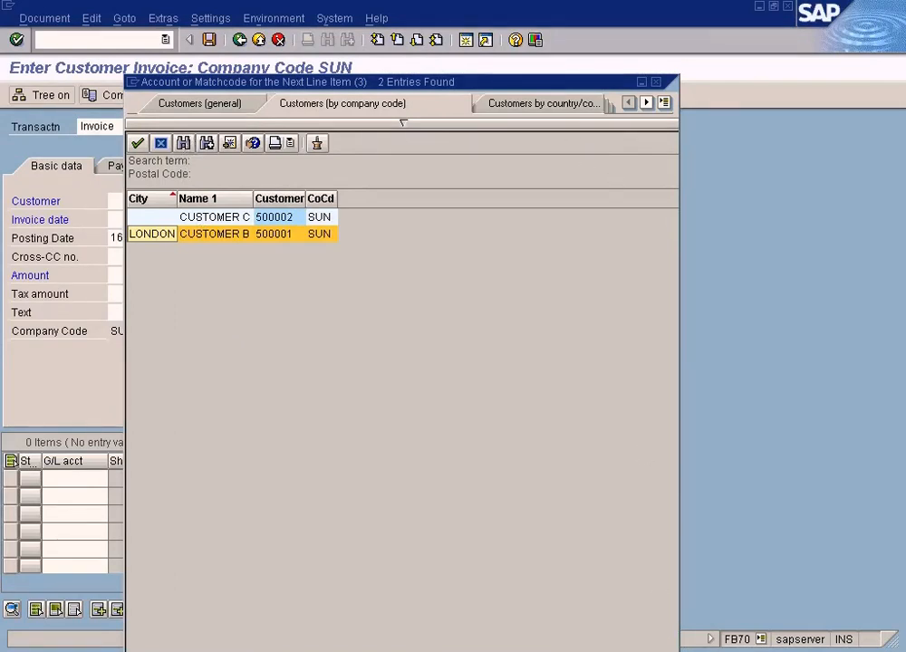
{"action": "left_click", "coordinate": [245, 233]}
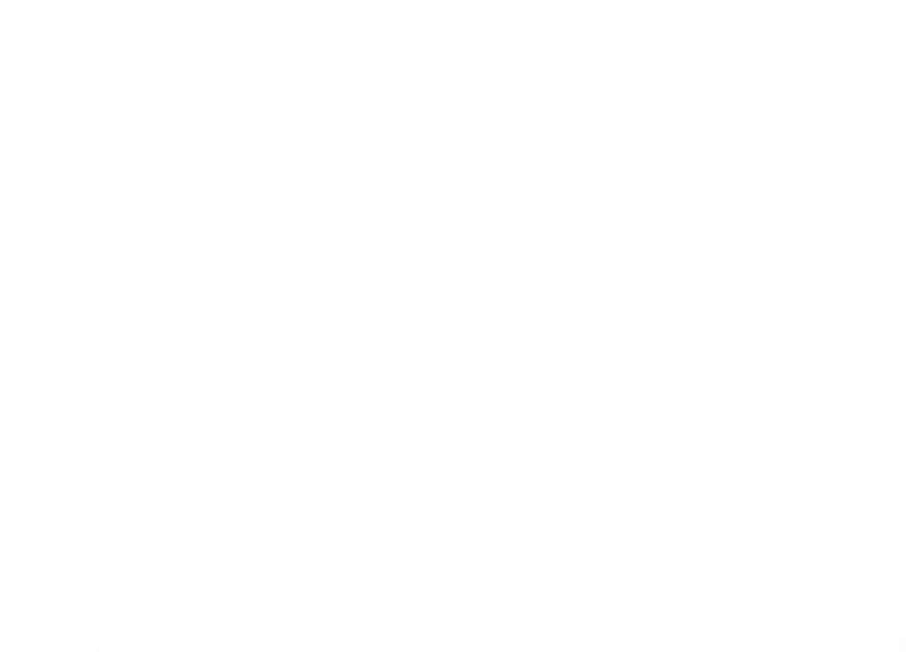